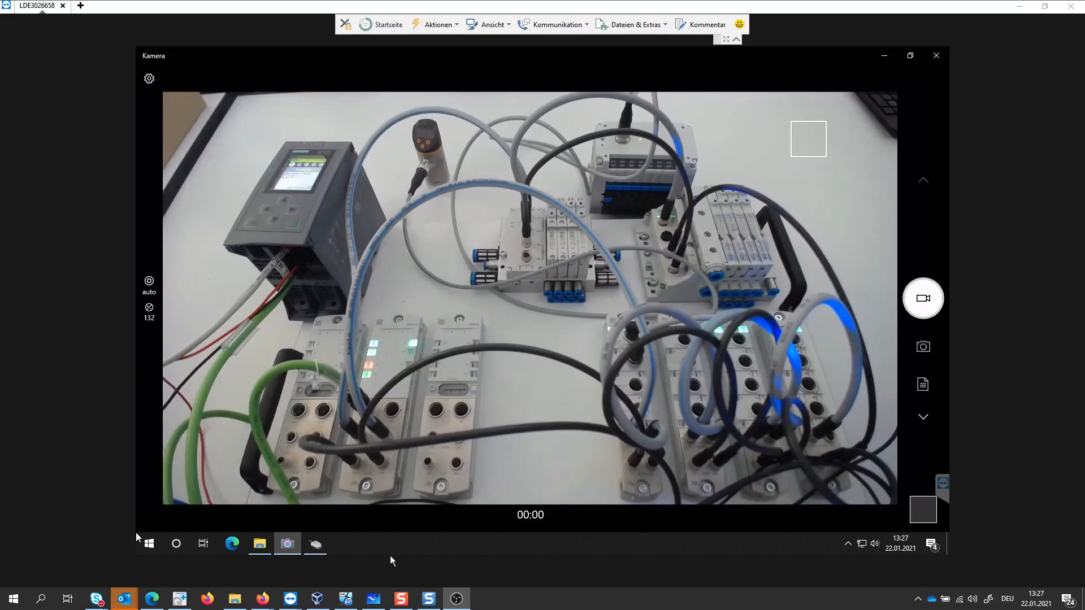
- Switch to TIA Portal and test the PLC_1 connection by going online and then offline again
{"action": "left_click", "coordinate": [343, 600]}
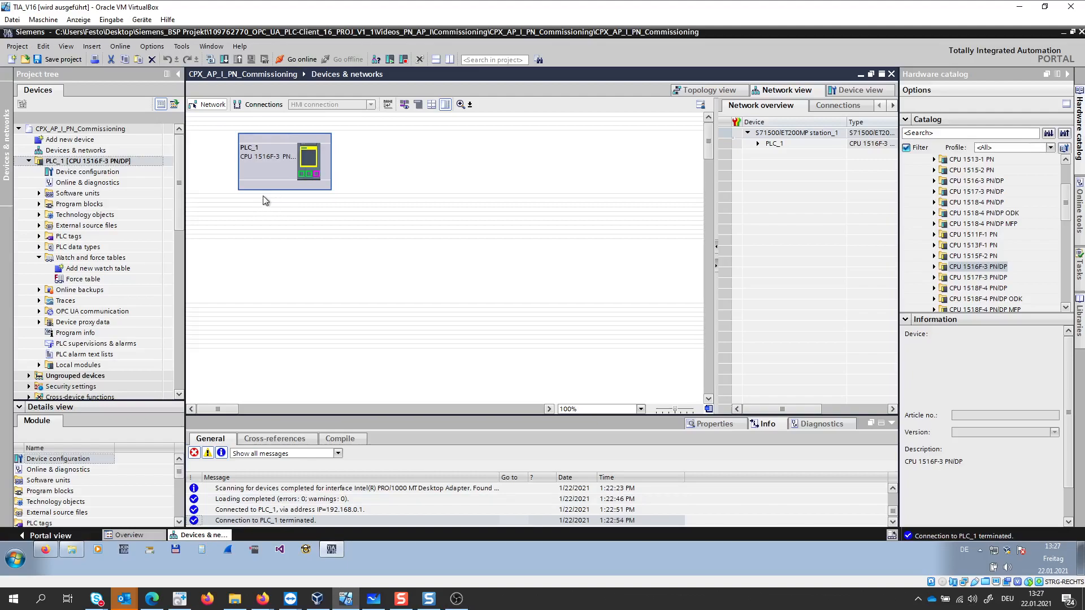
{"action": "left_click", "coordinate": [297, 60]}
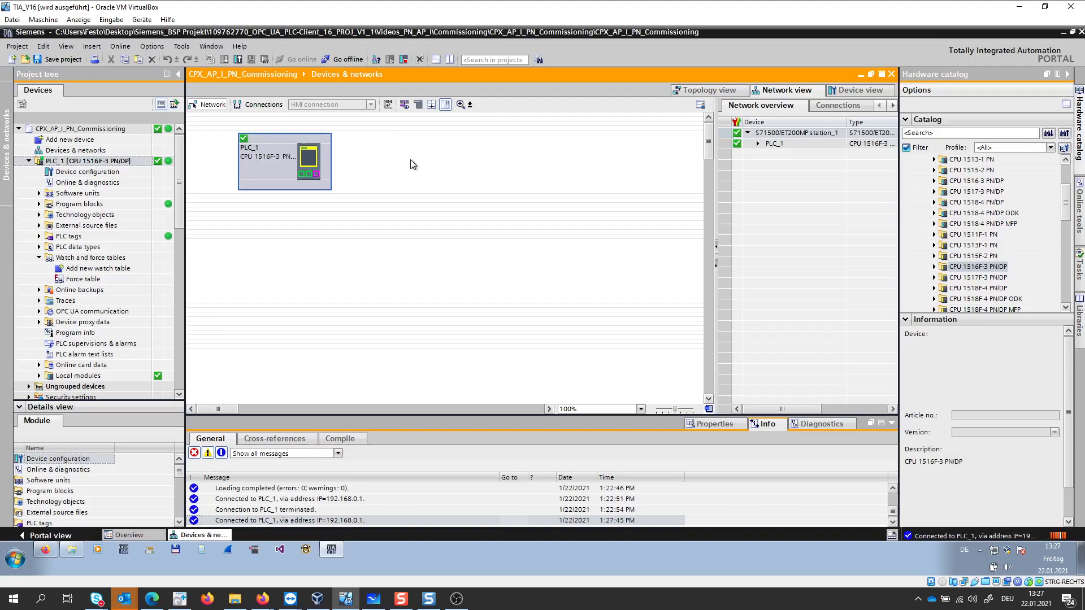
{"action": "left_click", "coordinate": [343, 61]}
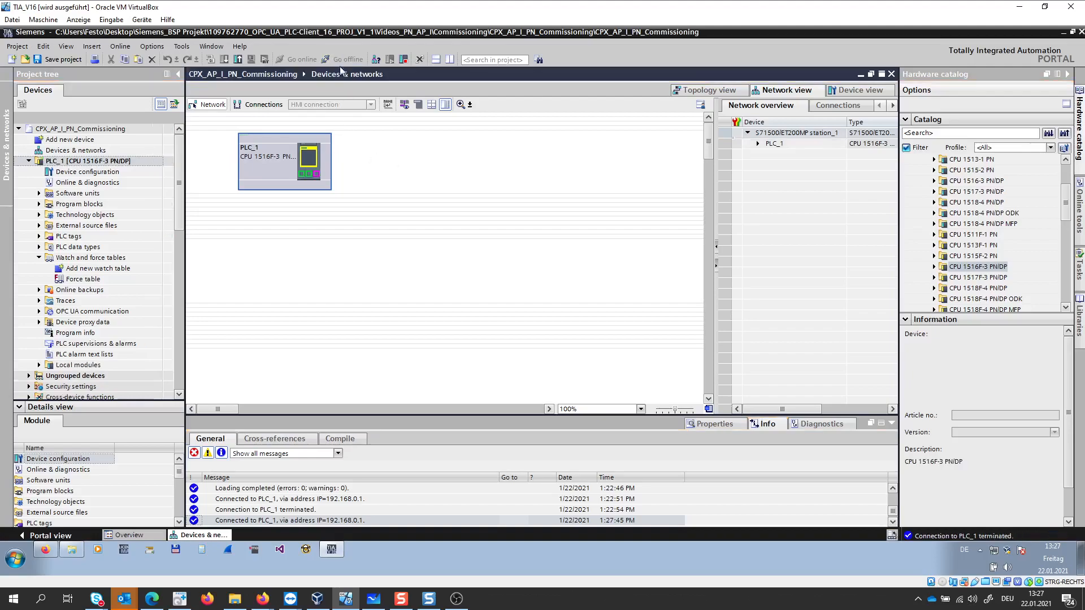
- Update the accessible devices on the Intel(R) PRO/1000 MT Desktop Adapter and select the accessible device without a name
{"action": "left_click", "coordinate": [29, 161]}
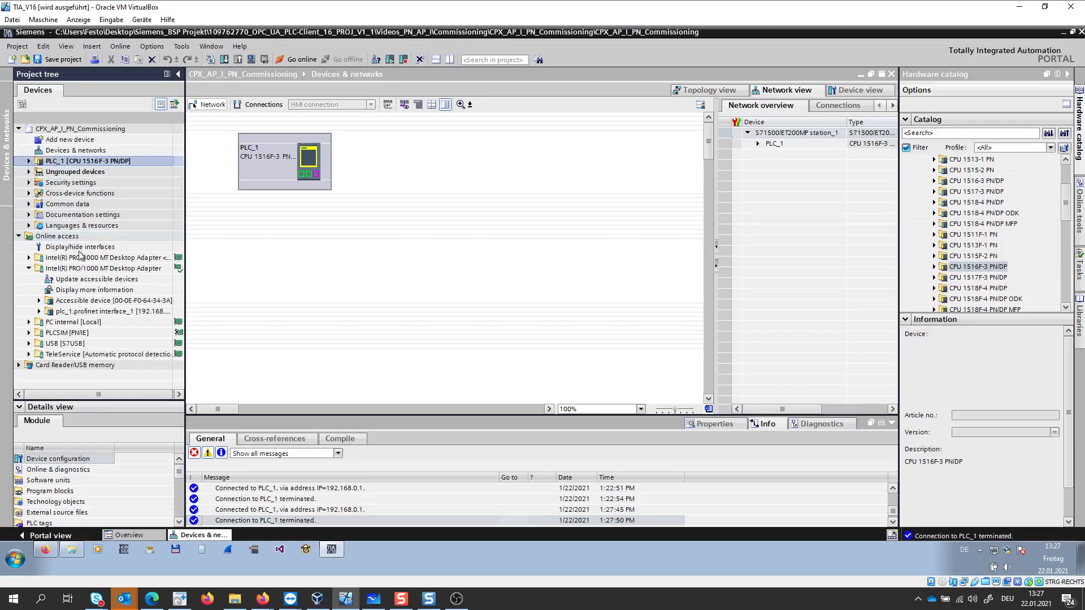
{"action": "double_click", "coordinate": [79, 284]}
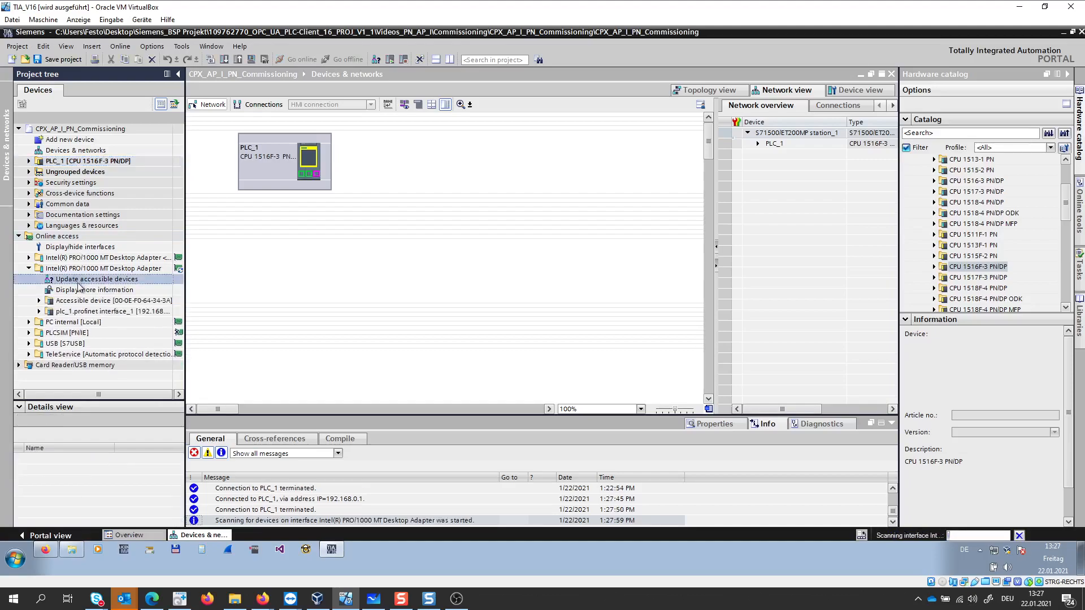
{"action": "left_click", "coordinate": [82, 311]}
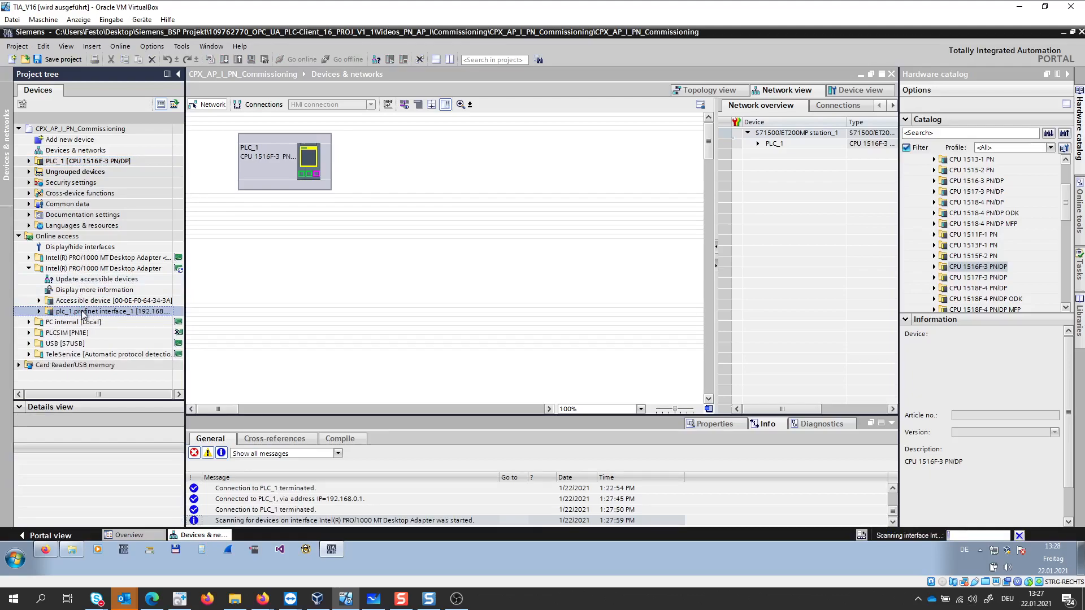
{"action": "left_click", "coordinate": [76, 301]}
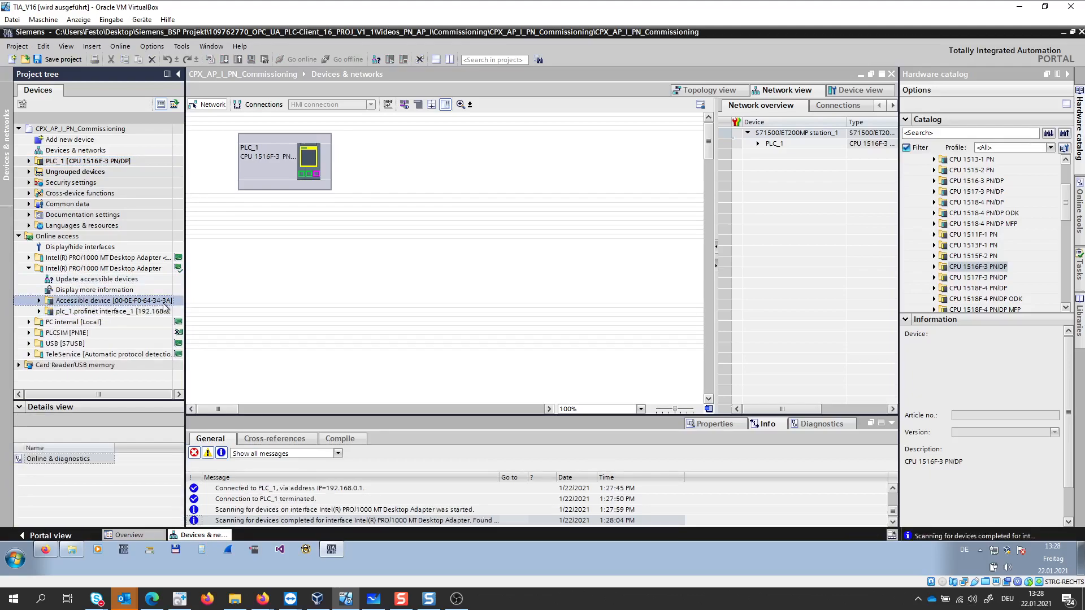
- Open the online diagnostics of accessible device 00-0E-F0-64-34-3A and examine its general module information
{"action": "left_click", "coordinate": [39, 300]}
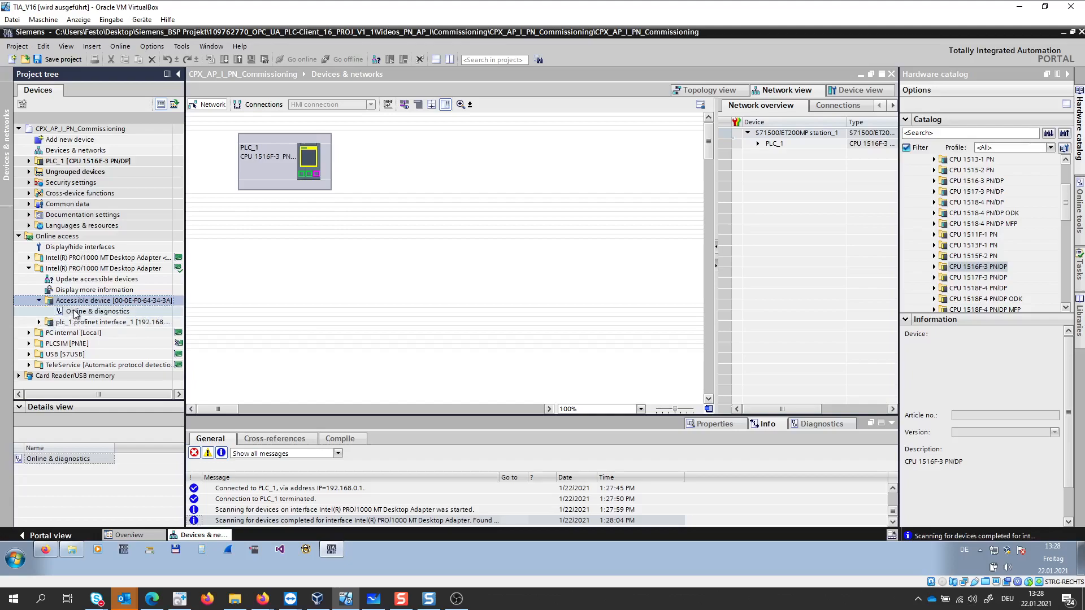
{"action": "double_click", "coordinate": [76, 312]}
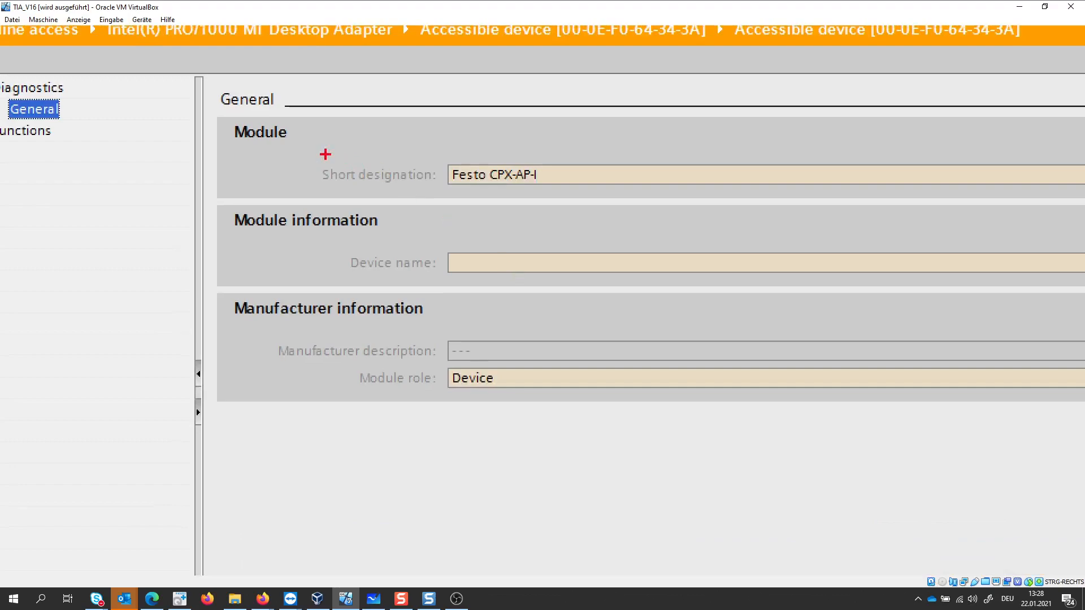
{"action": "left_click_drag", "start_coordinate": [211, 114], "coordinate": [604, 197]}
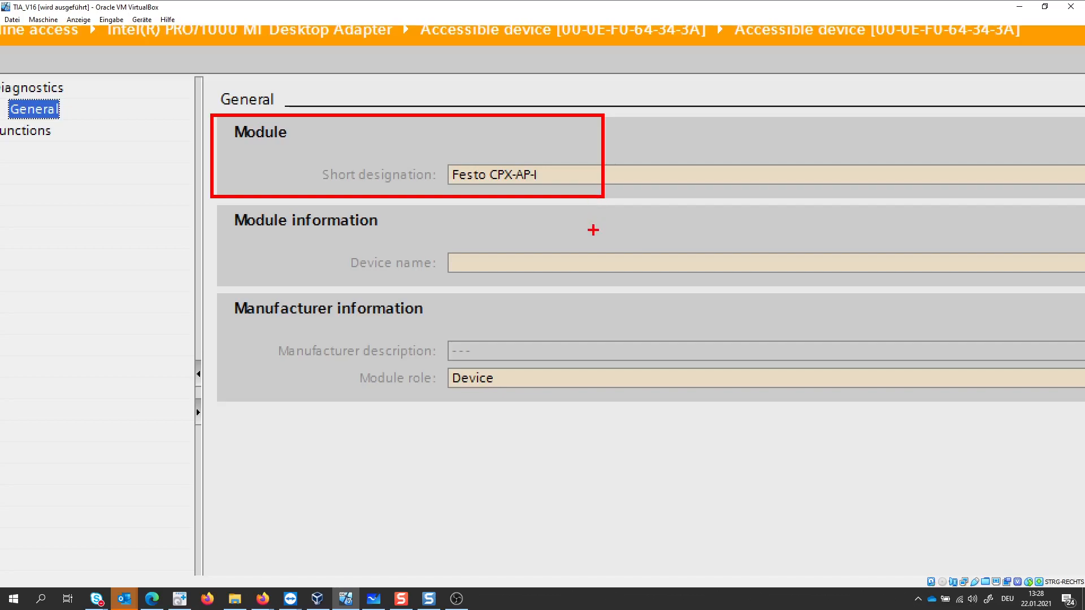
{"action": "key", "text": "Escape"}
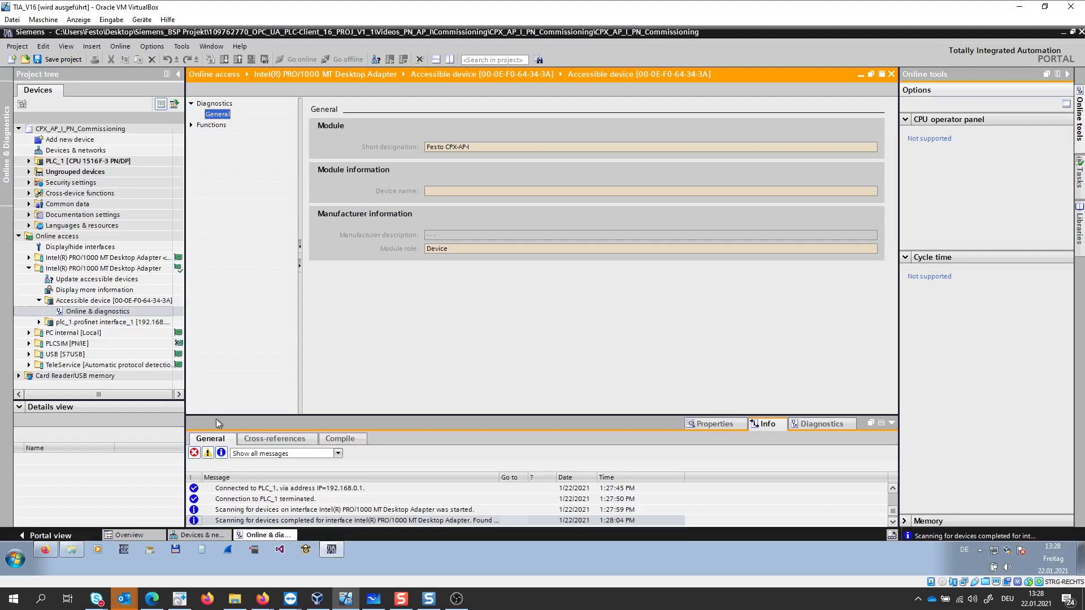
- Switch to Firefox, search the Festo Support Portal for cpx-ap-i-pn and open the PROFINET interface CPX-AP-I-PN-M12
{"action": "left_click", "coordinate": [45, 549]}
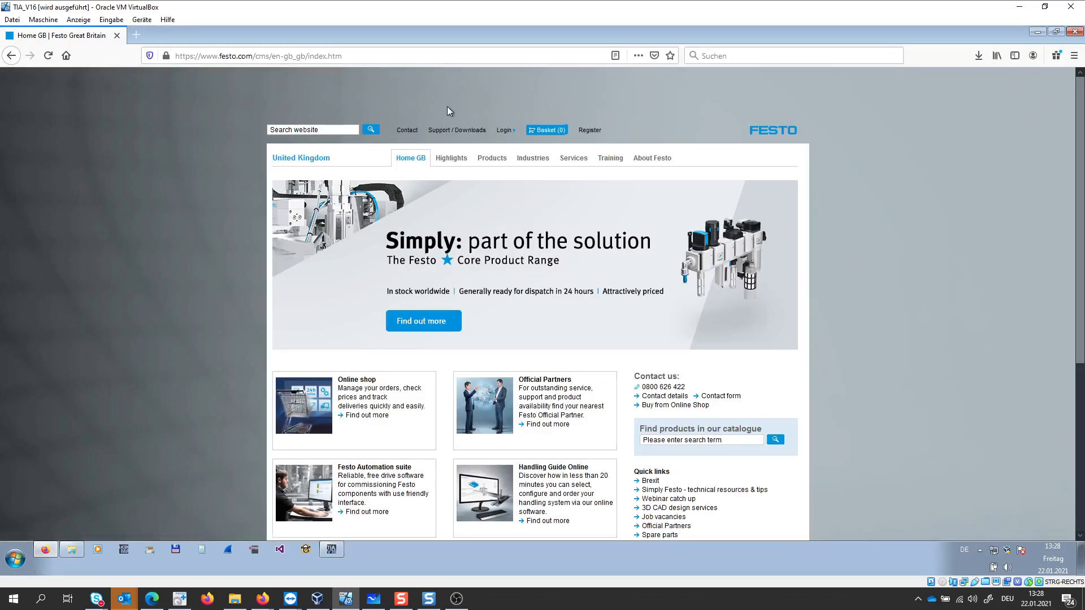
{"action": "left_click", "coordinate": [451, 131]}
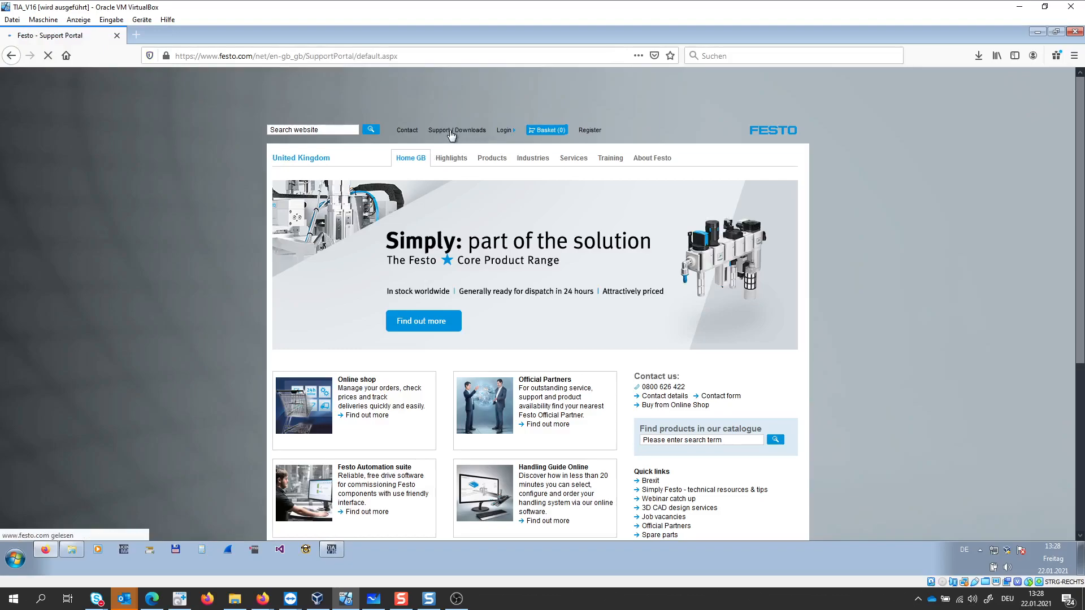
{"action": "left_click", "coordinate": [441, 248]}
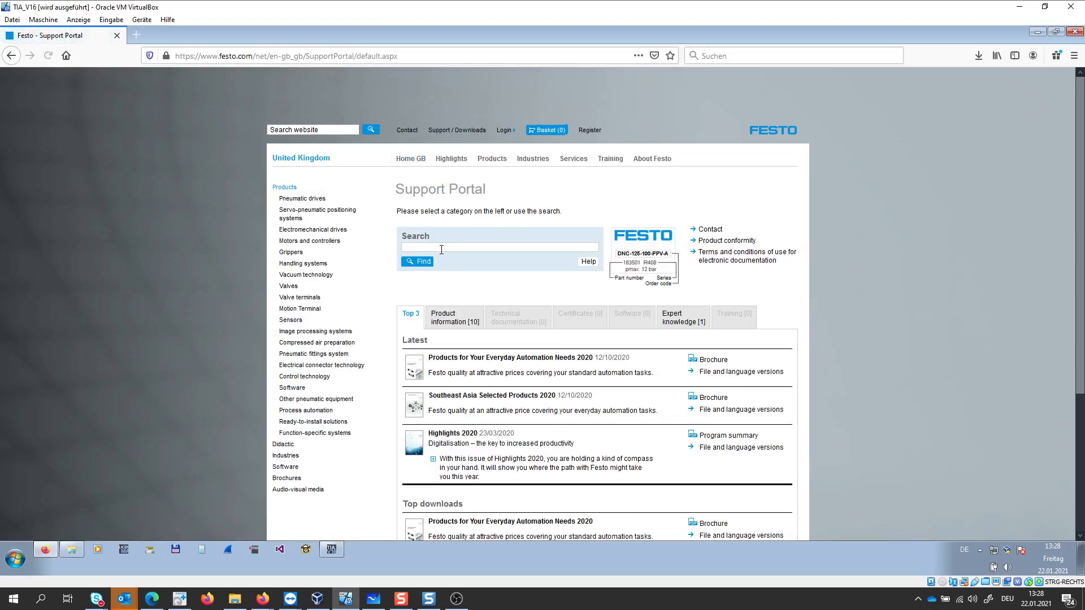
{"action": "type", "text": "cpx-ap-"}
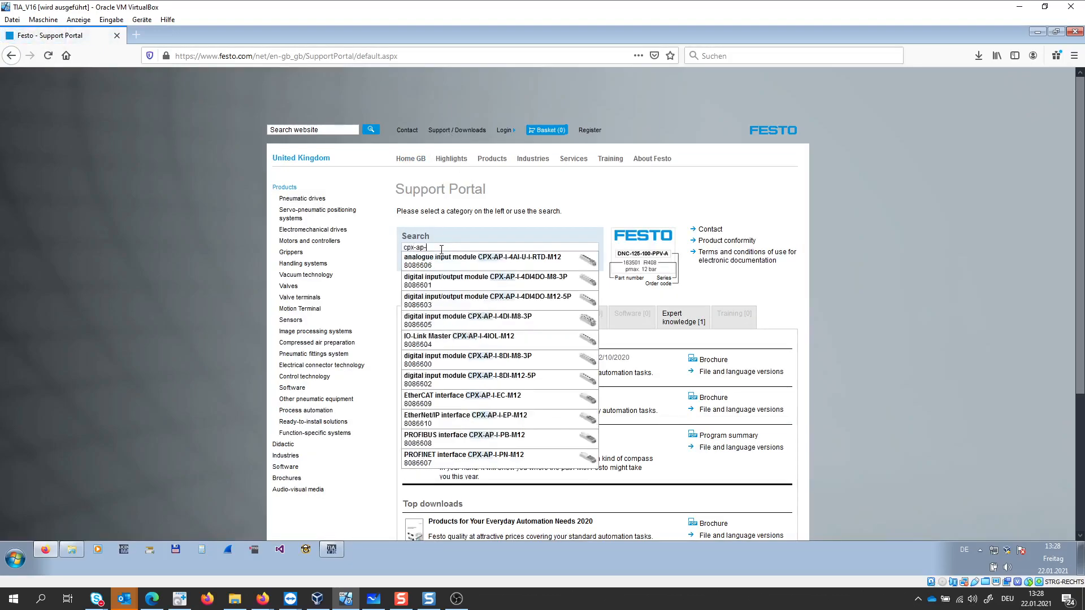
{"action": "type", "text": "i-pn"}
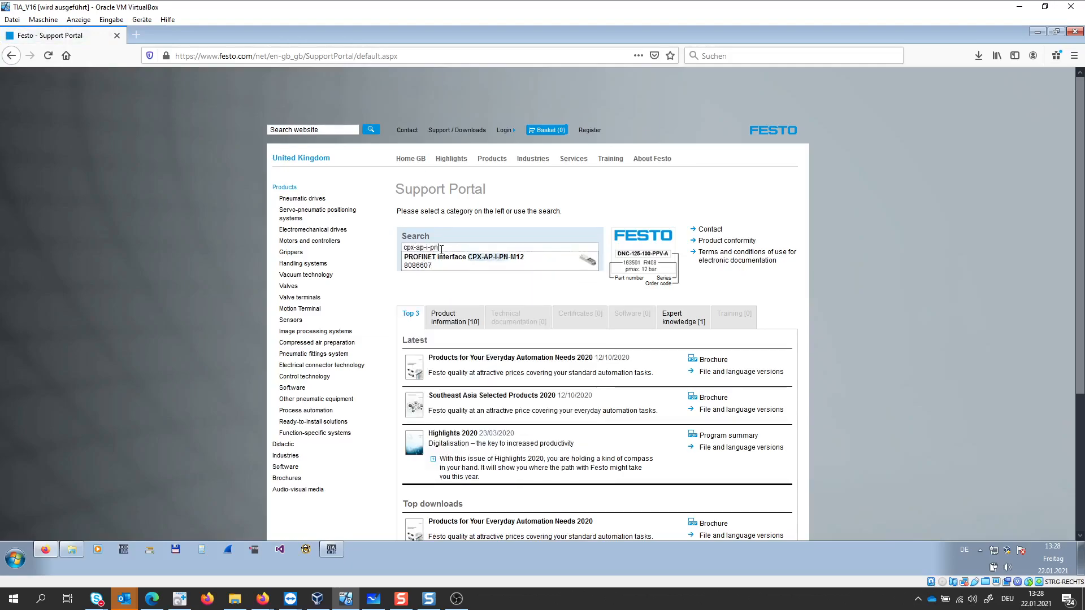
{"action": "left_click", "coordinate": [483, 261]}
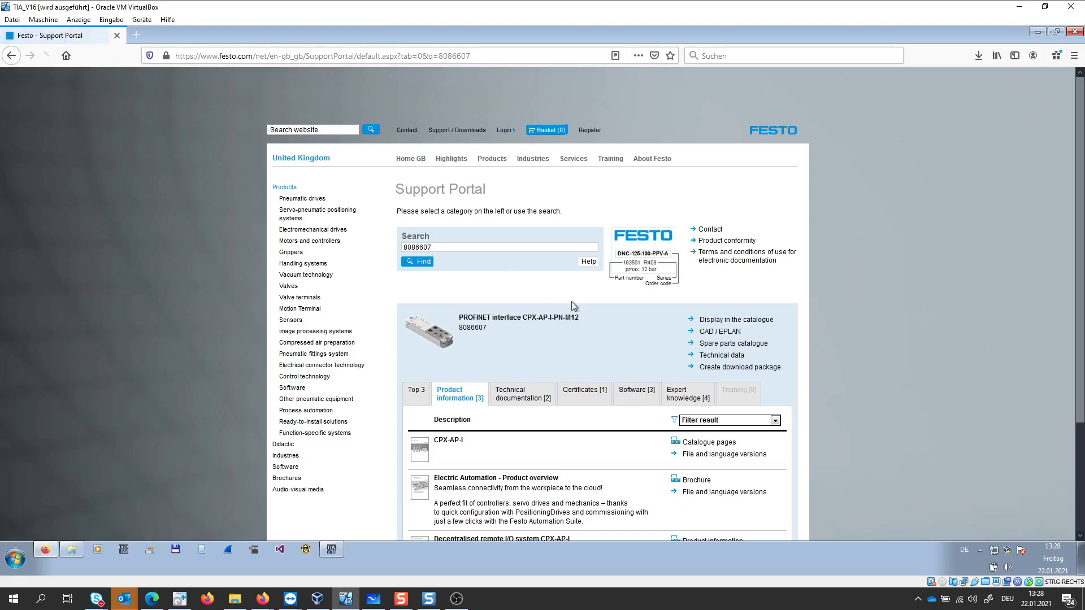
- List the software for the CPX-AP-I-PN-M12 interface and compare its two PROFINET GSDML entries
{"action": "left_click", "coordinate": [635, 397]}
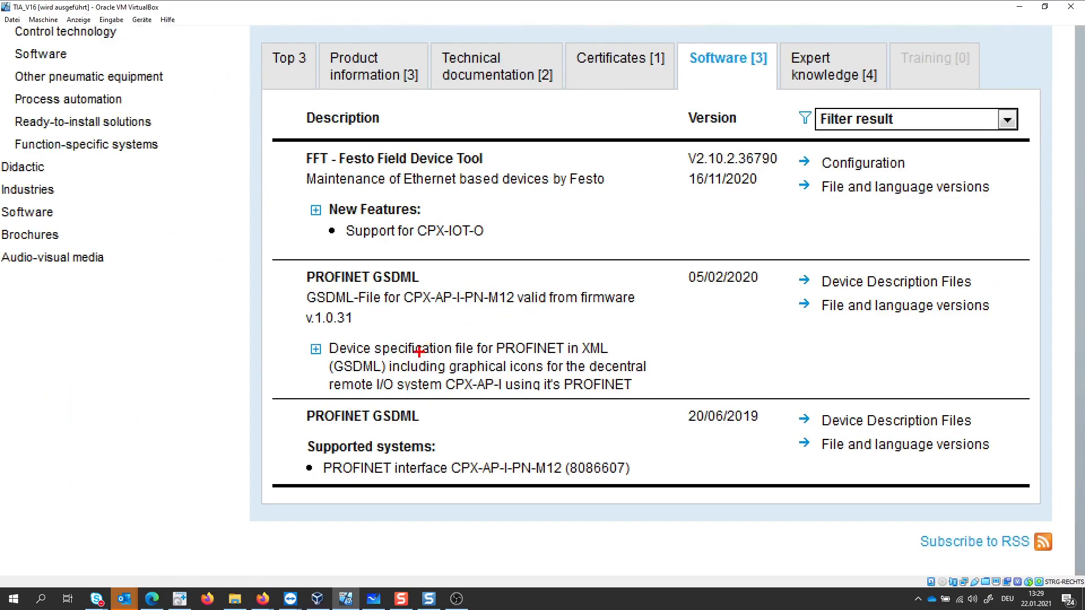
{"action": "mouse_move", "coordinate": [253, 455]}
{"action": "left_mouse_down"}
{"action": "mouse_move", "coordinate": [285, 412]}
{"action": "mouse_move", "coordinate": [276, 459]}
{"action": "left_mouse_up"}
{"action": "left_click", "coordinate": [288, 455]}
{"action": "mouse_move", "coordinate": [257, 297]}
{"action": "left_mouse_down"}
{"action": "mouse_move", "coordinate": [252, 346]}
{"action": "mouse_move", "coordinate": [273, 346]}
{"action": "left_mouse_up"}
{"action": "left_click", "coordinate": [284, 337]}
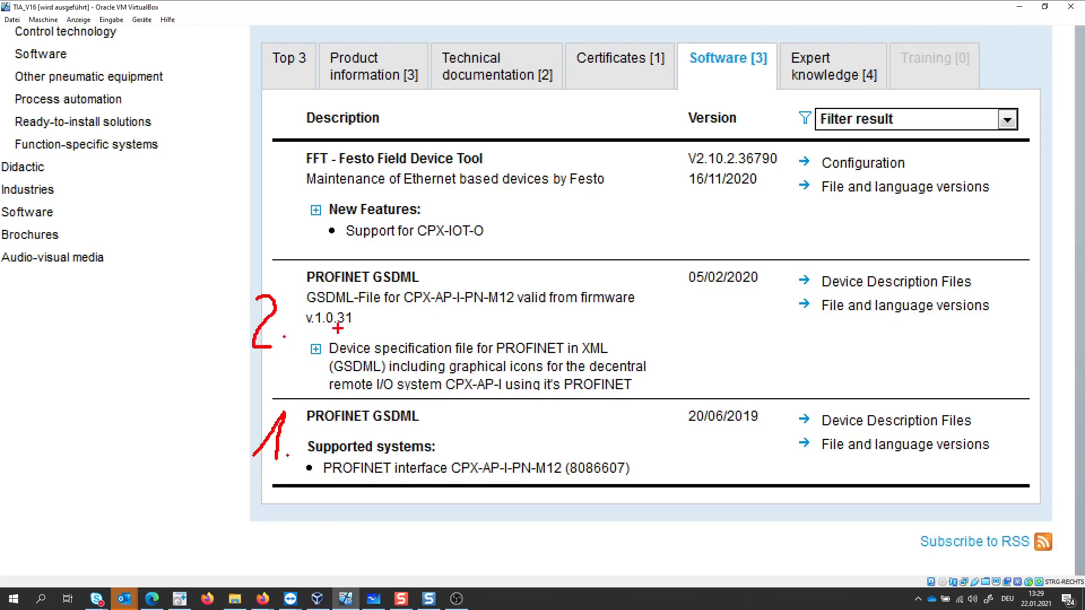
{"action": "key", "text": "Escape"}
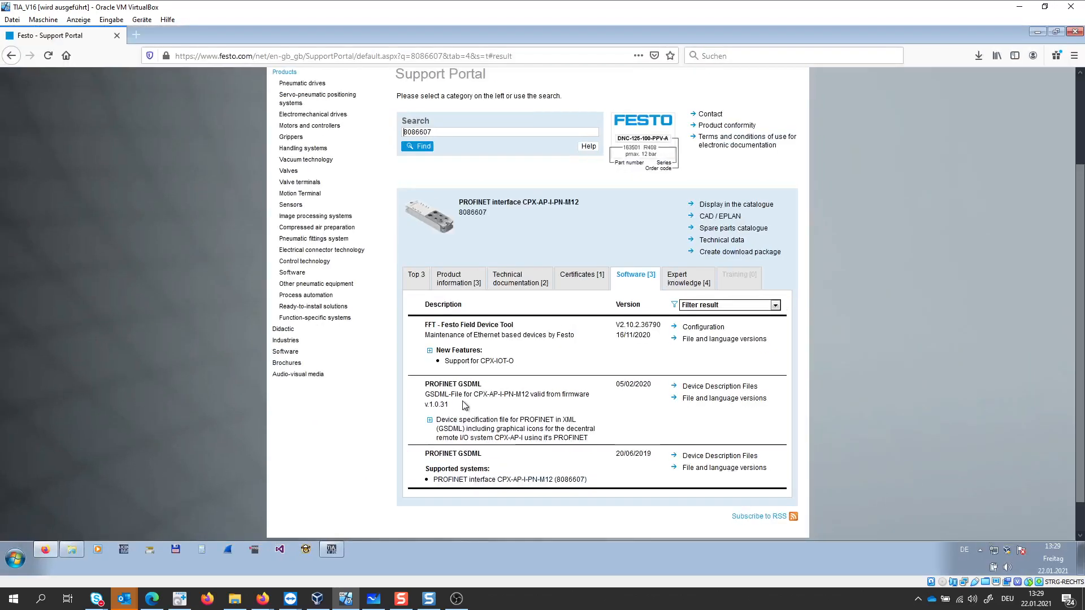
- Download and save the PROFINET GSDML device description file dated 05/02/2020, GSDML-V2.34-Festo-CPX-AP-I-20200205.zip
{"action": "left_click", "coordinate": [706, 388]}
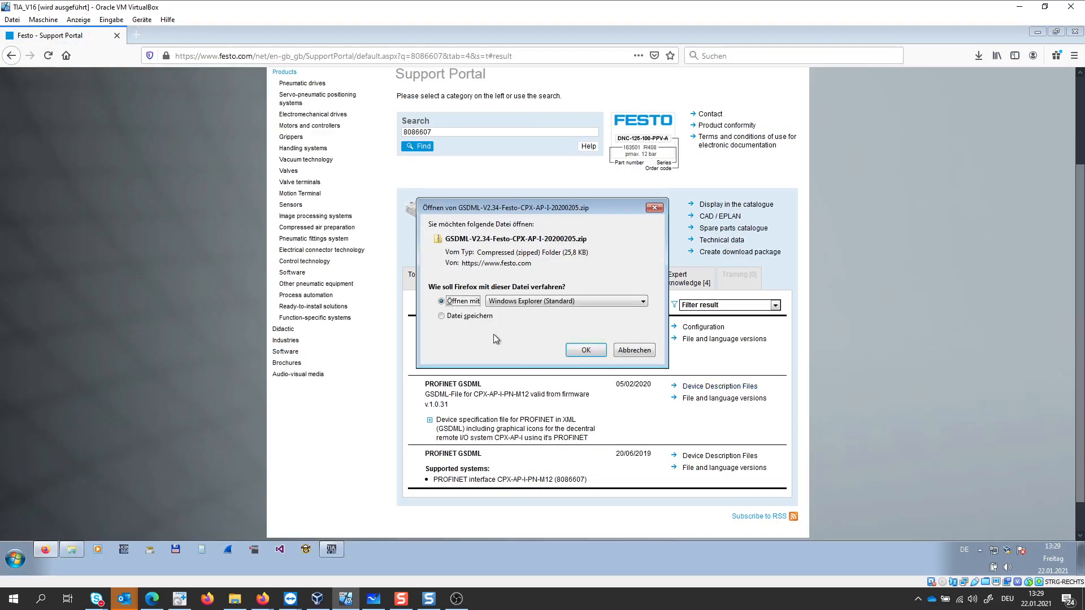
{"action": "left_click", "coordinate": [459, 320]}
{"action": "left_click", "coordinate": [587, 350]}
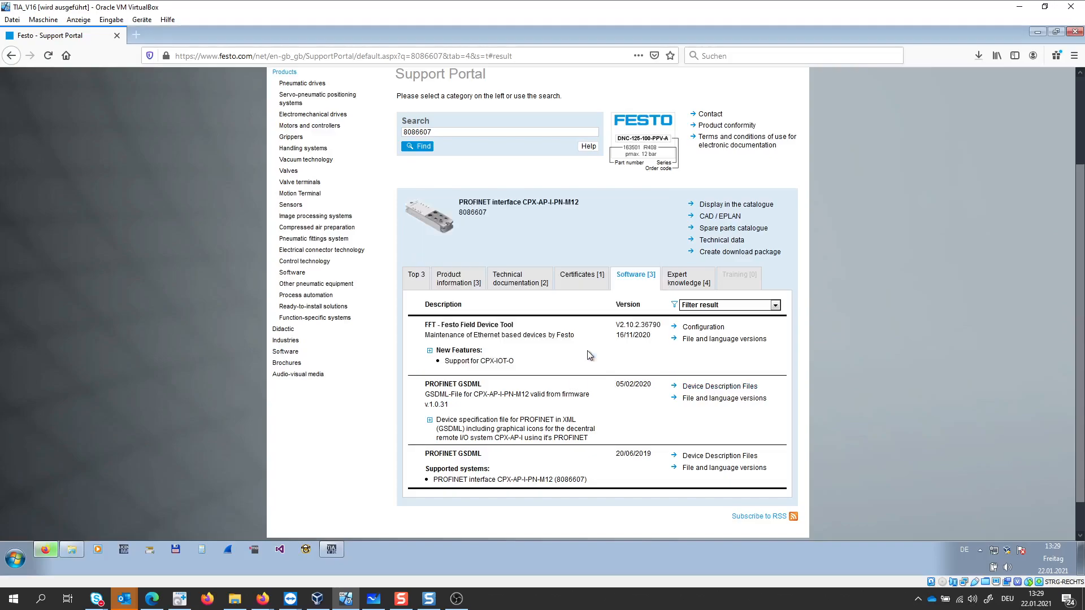
- Extract GSDML-V2.34-Festo-CPX-AP-I-20200205.zip into a folder of the same name in Downloads and minimize the file window
{"action": "left_click", "coordinate": [979, 57]}
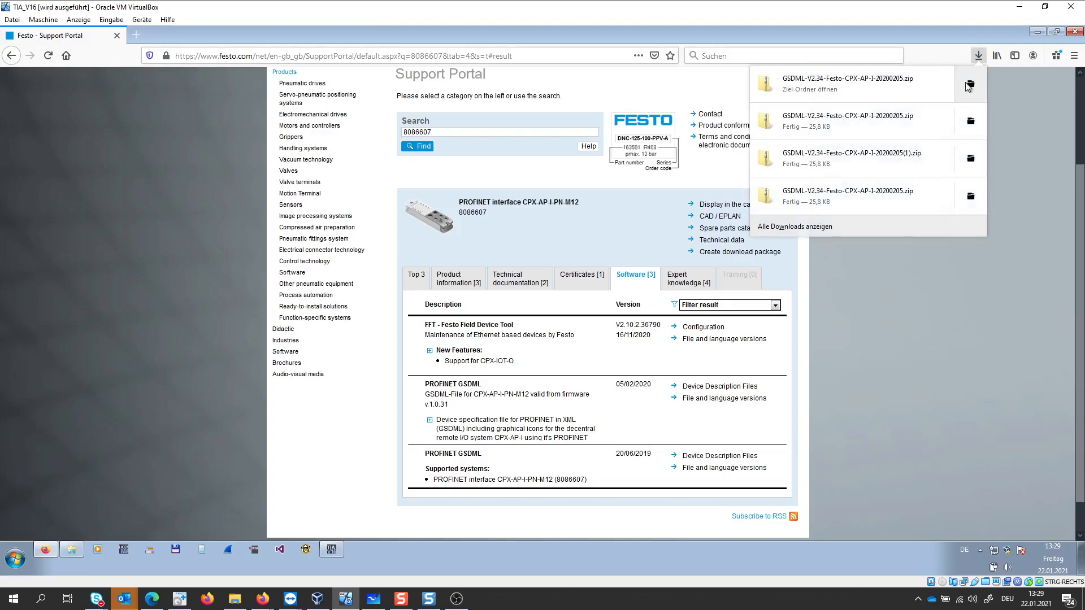
{"action": "left_click", "coordinate": [968, 84]}
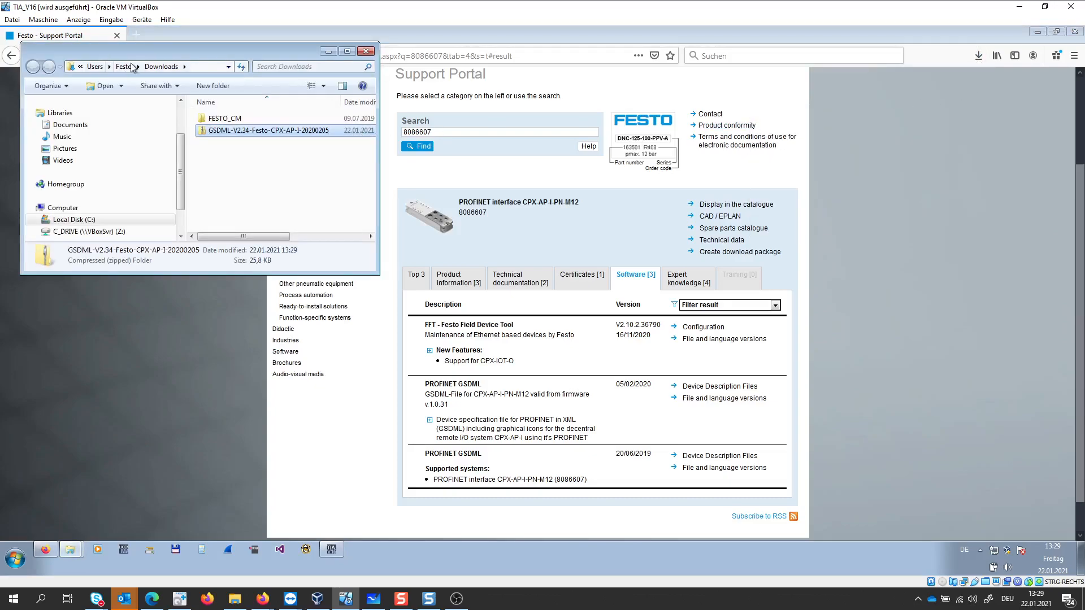
{"action": "right_click", "coordinate": [223, 136]}
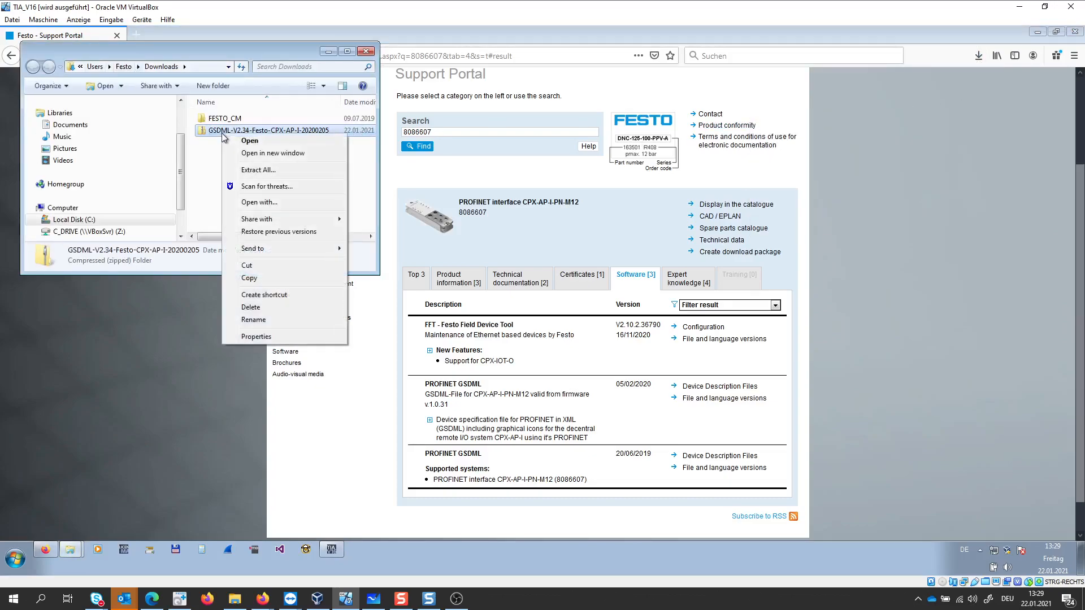
{"action": "left_click", "coordinate": [243, 169]}
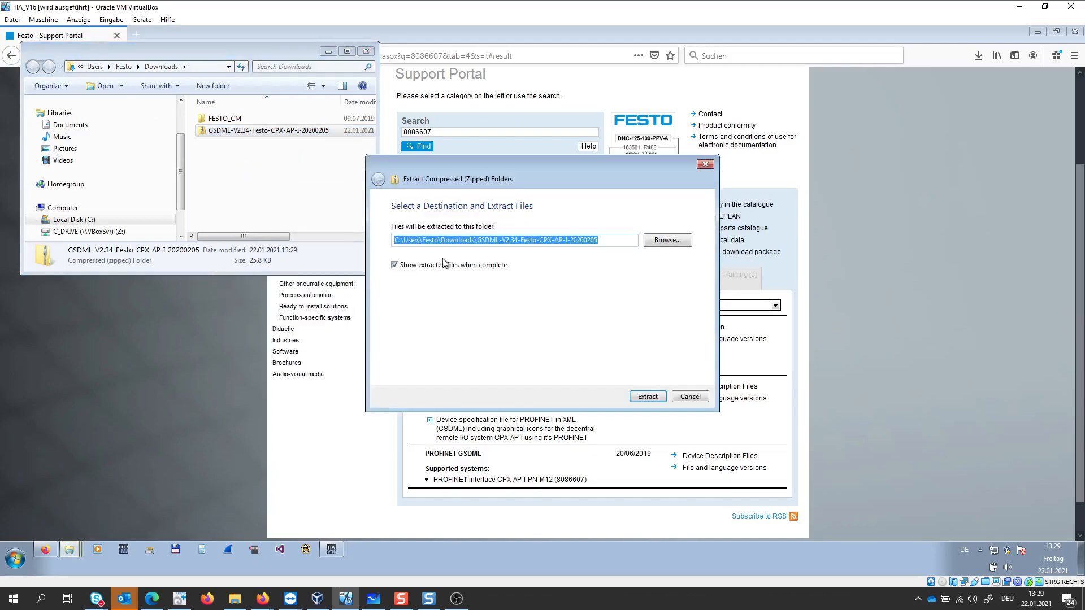
{"action": "left_click", "coordinate": [646, 396]}
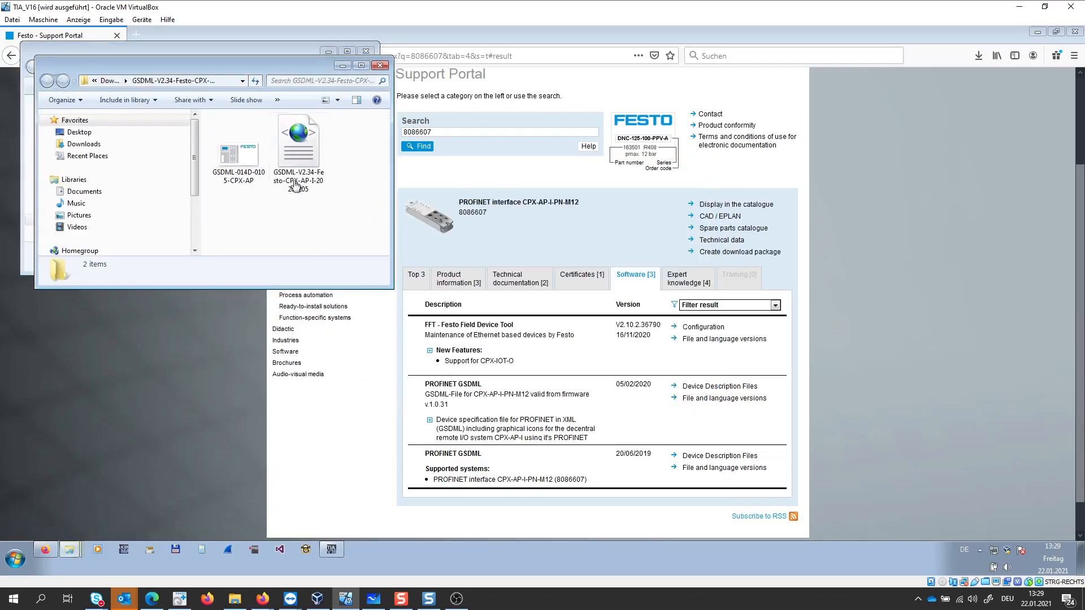
{"action": "left_click", "coordinate": [380, 65]}
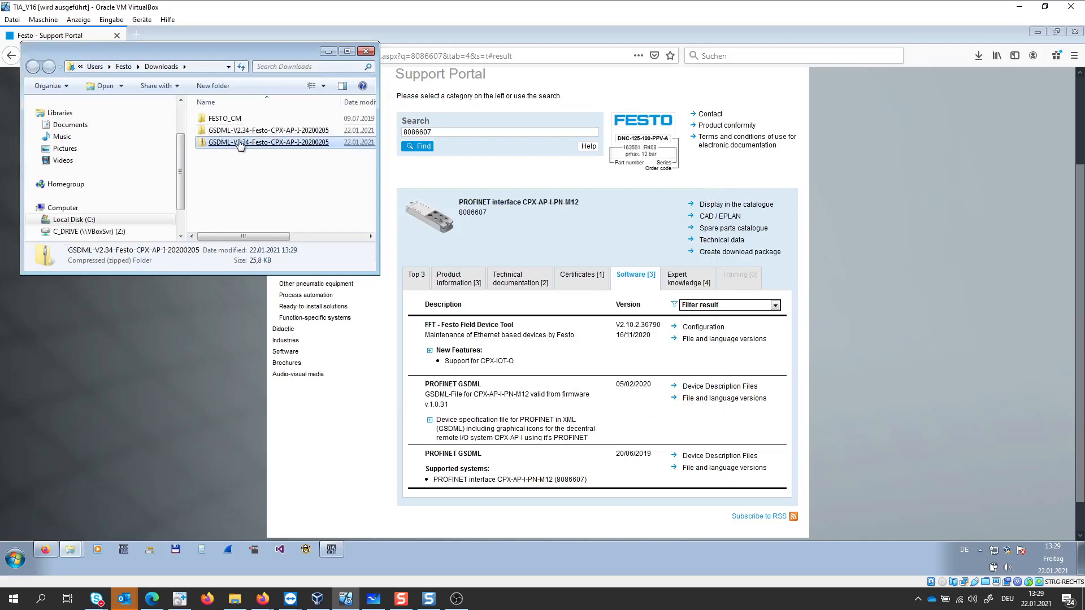
{"action": "left_click", "coordinate": [218, 134]}
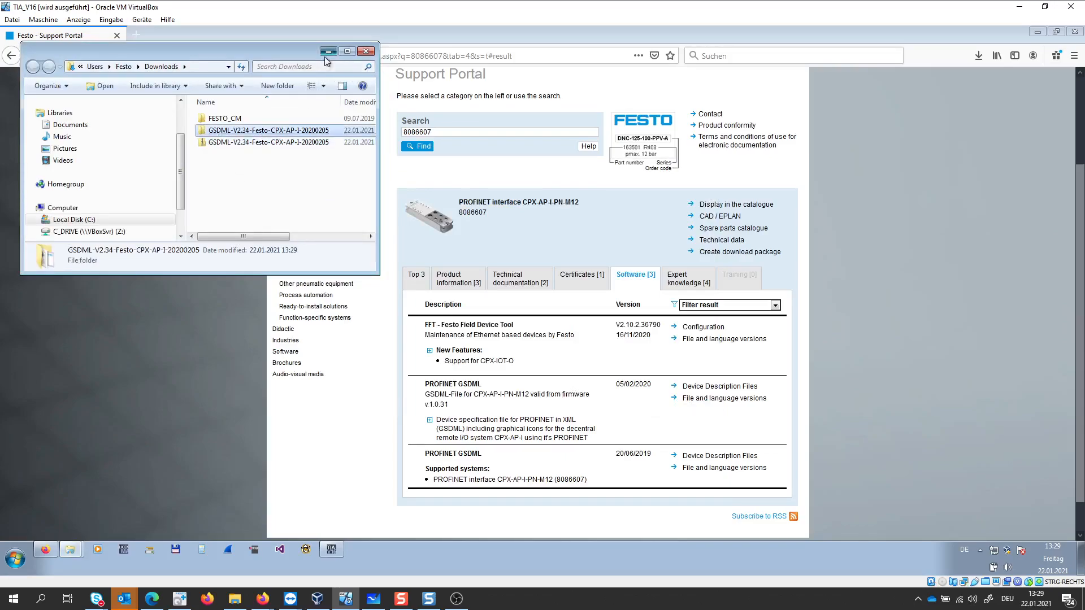
{"action": "left_click", "coordinate": [329, 53]}
- Switch to TIA Portal and set the extracted Downloads folder GSDML-V2.34-Festo-CPX-AP-I-20200205 as the source path for managing general station description files
{"action": "left_click", "coordinate": [334, 549]}
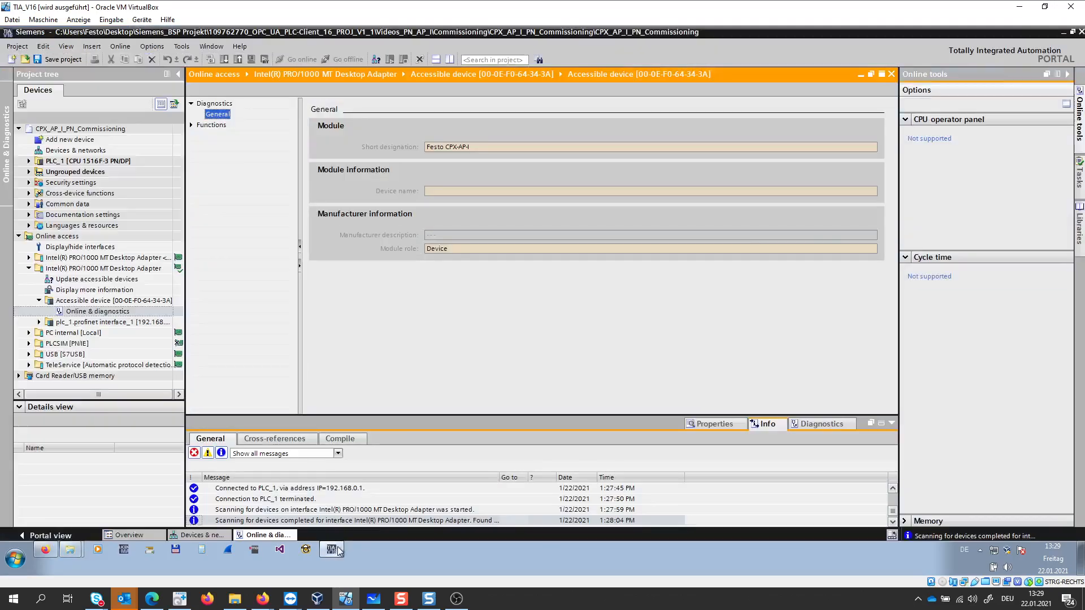
{"action": "left_click", "coordinate": [126, 163]}
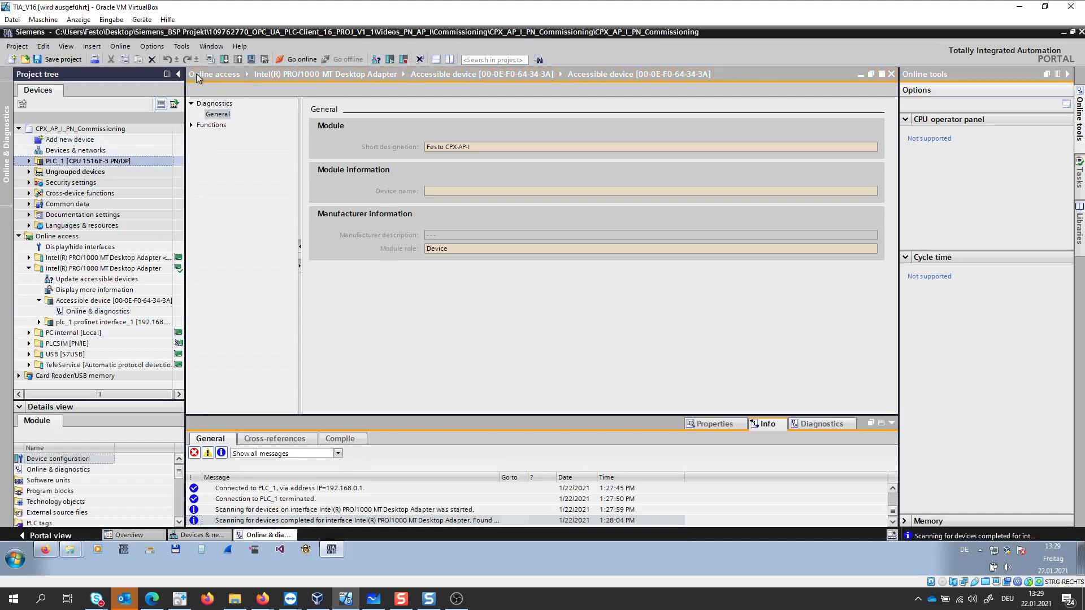
{"action": "left_click", "coordinate": [152, 46]}
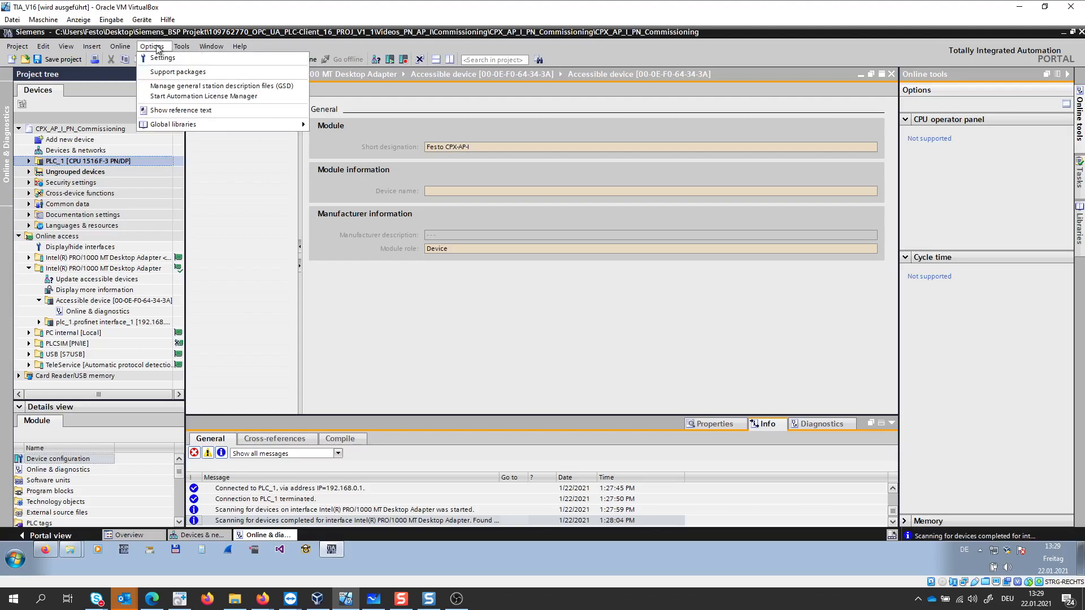
{"action": "left_click", "coordinate": [166, 87]}
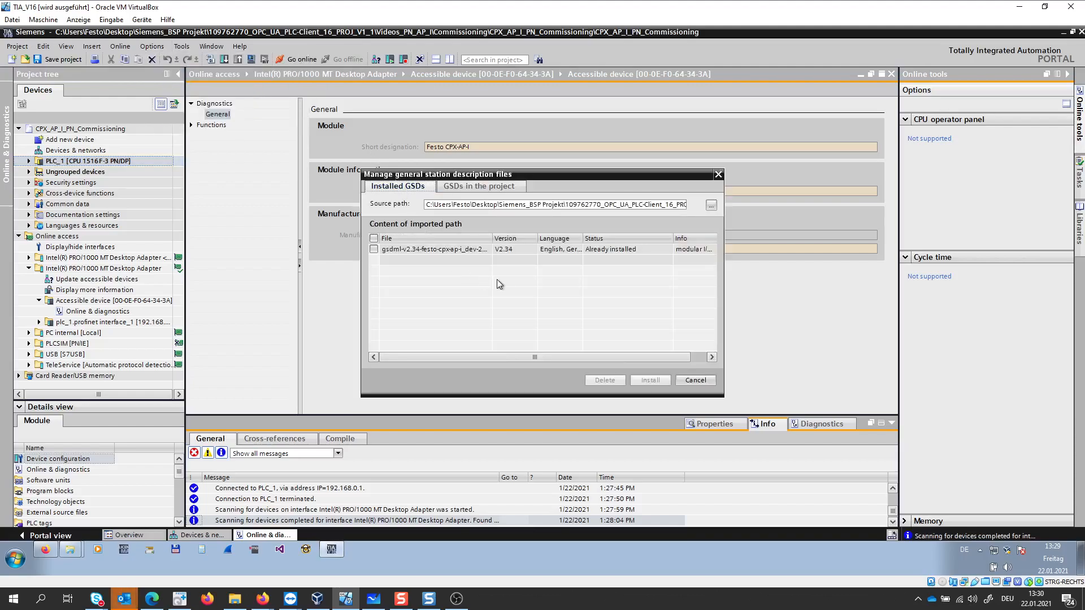
{"action": "left_click", "coordinate": [710, 206]}
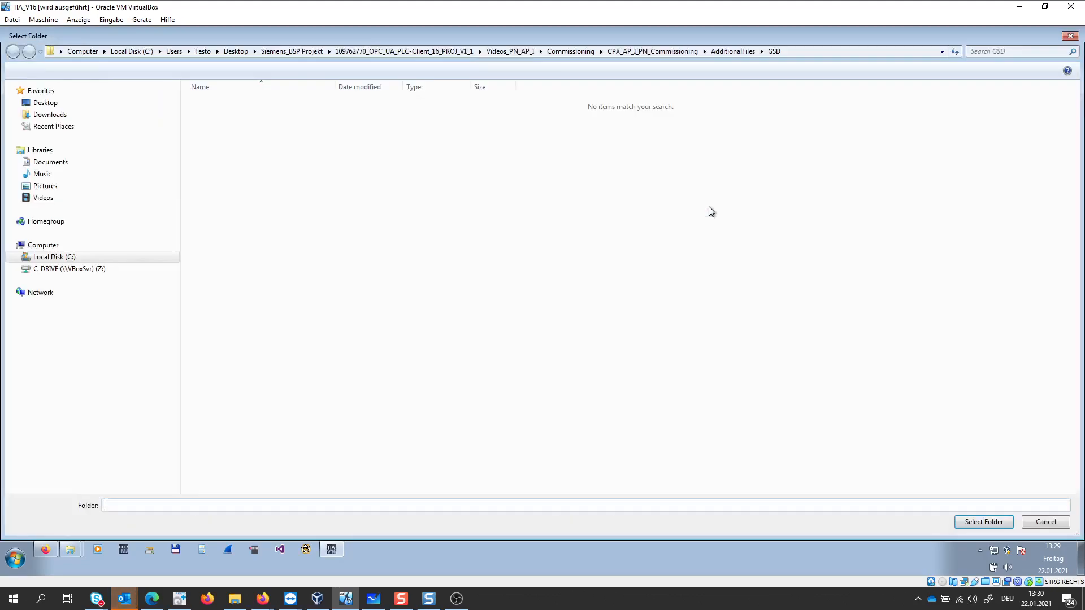
{"action": "left_click", "coordinate": [50, 114]}
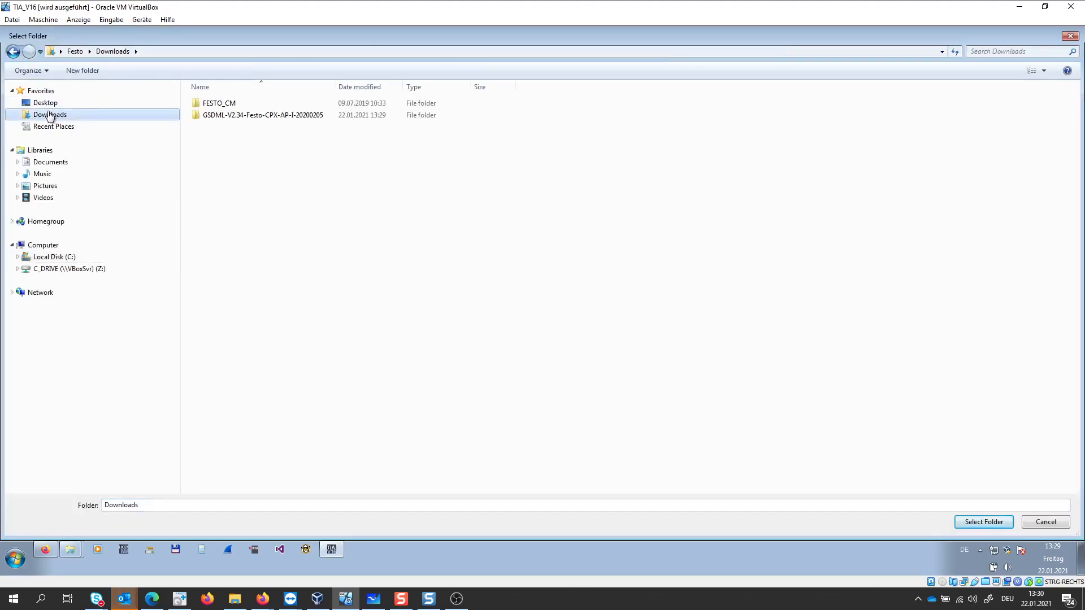
{"action": "double_click", "coordinate": [205, 115]}
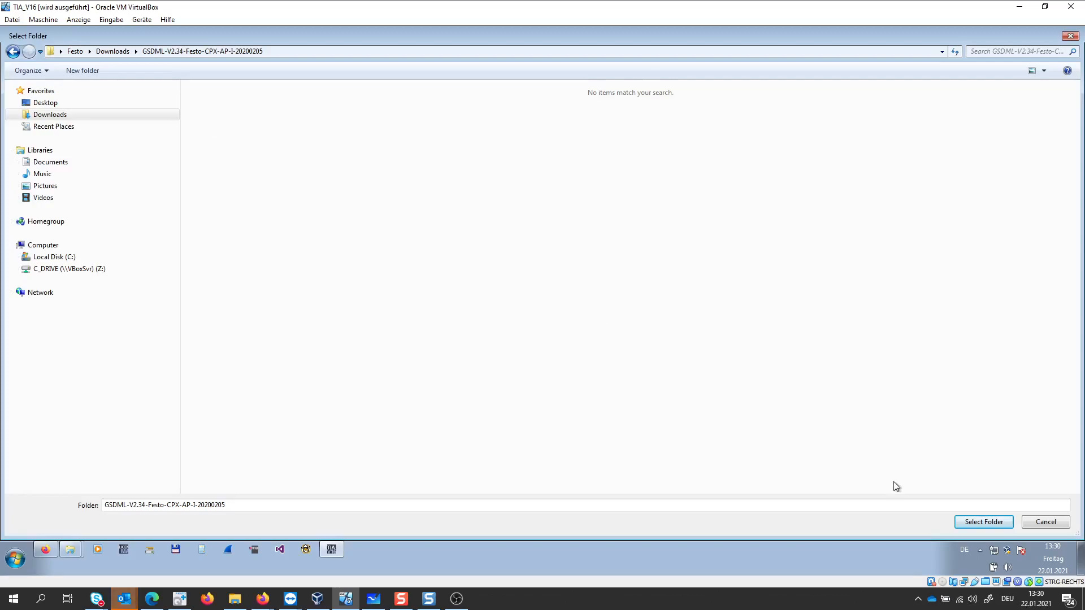
{"action": "left_click", "coordinate": [984, 521]}
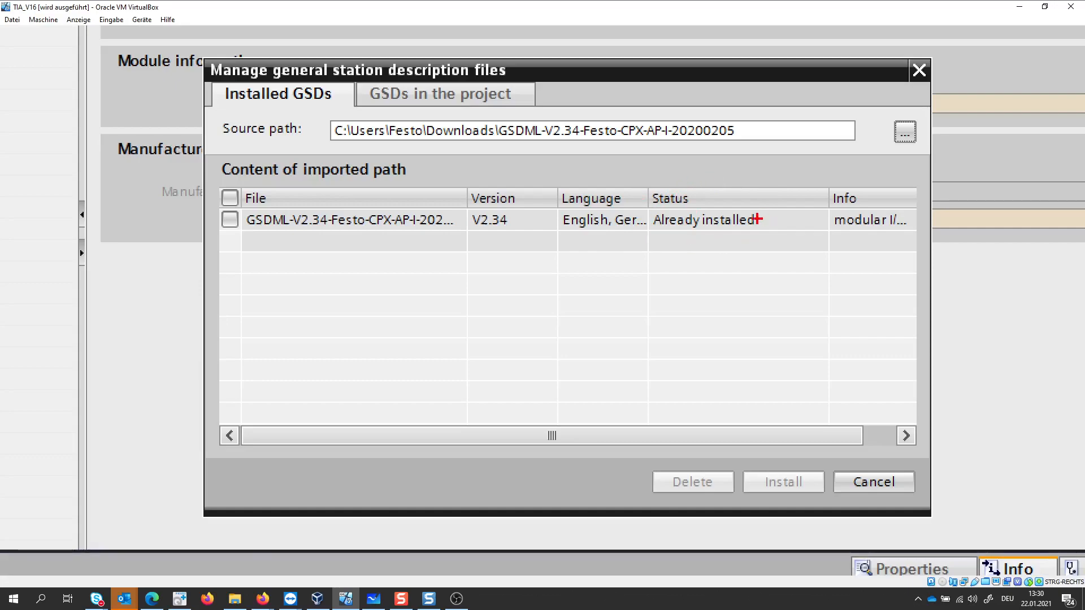
- Select the GSDML-V2.34-Festo-CPX-AP-I file in the imported path and close the station description manager without installing it
{"action": "key", "text": "Escape"}
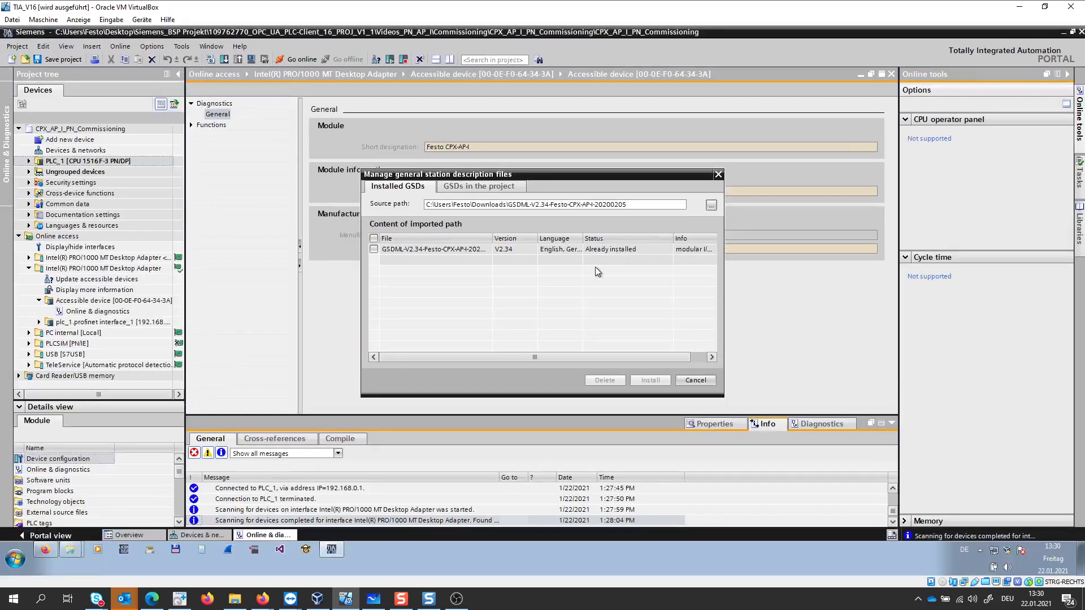
{"action": "left_click", "coordinate": [373, 249]}
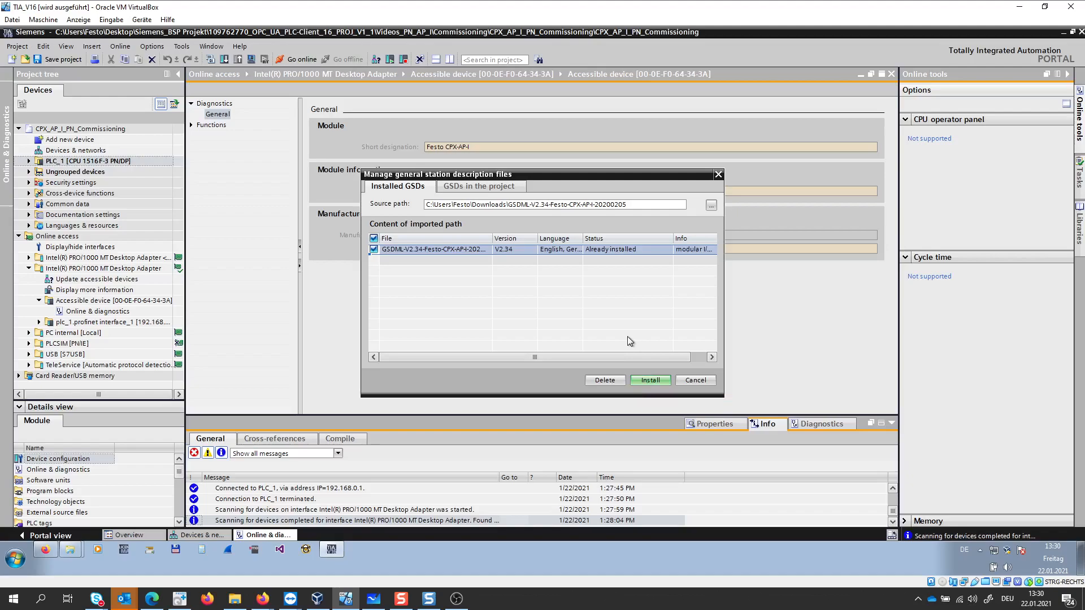
{"action": "left_click", "coordinate": [719, 175]}
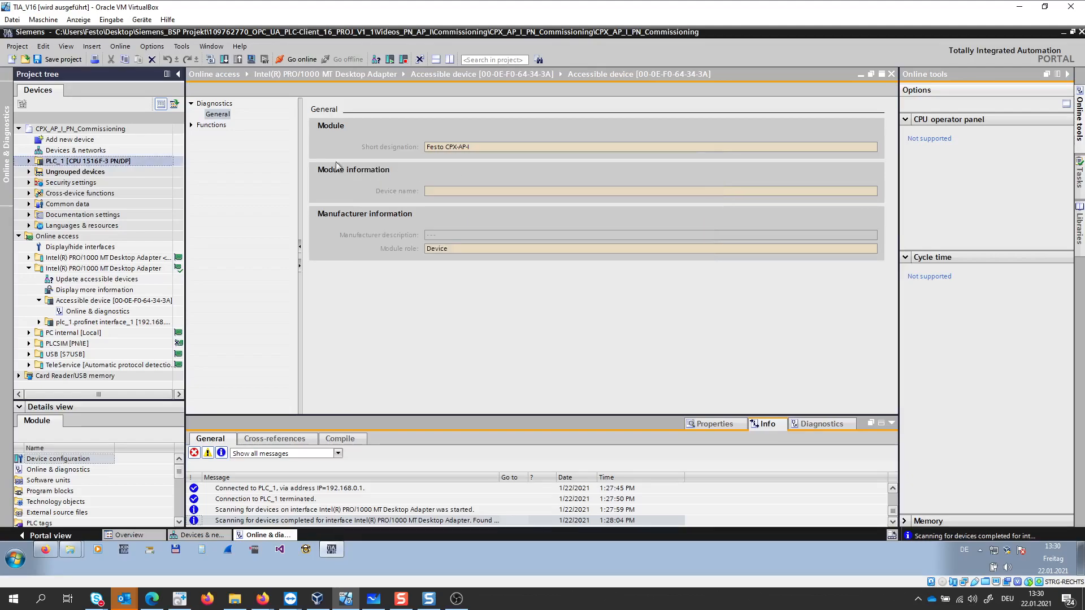
- Open Devices & networks and run hardware detection of PROFINET devices on the Intel(R) PRO/1000 MT Desktop Adapter
{"action": "double_click", "coordinate": [100, 150]}
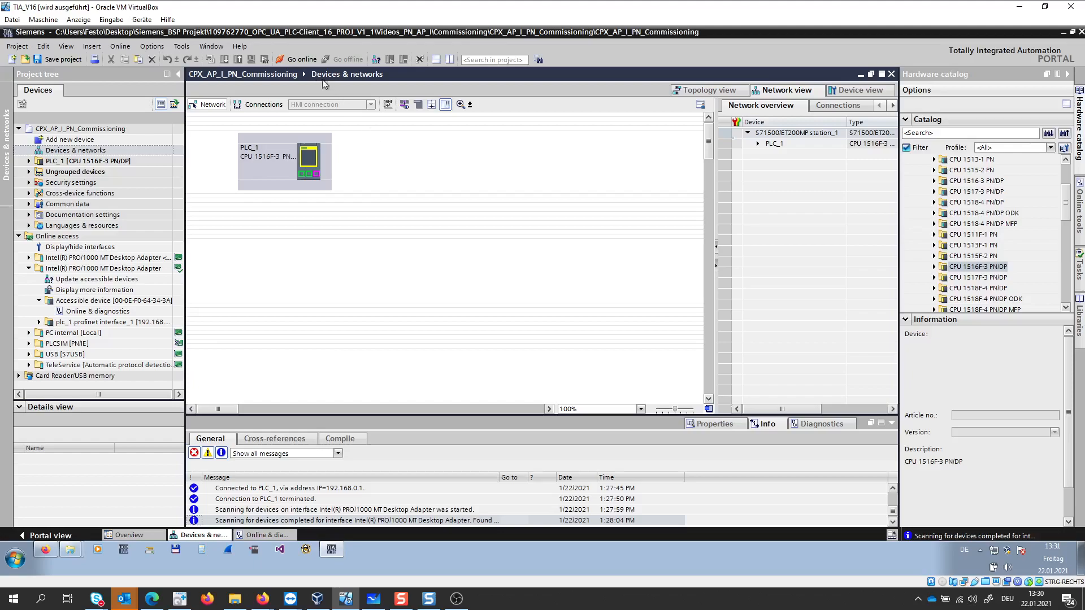
{"action": "left_click", "coordinate": [162, 47]}
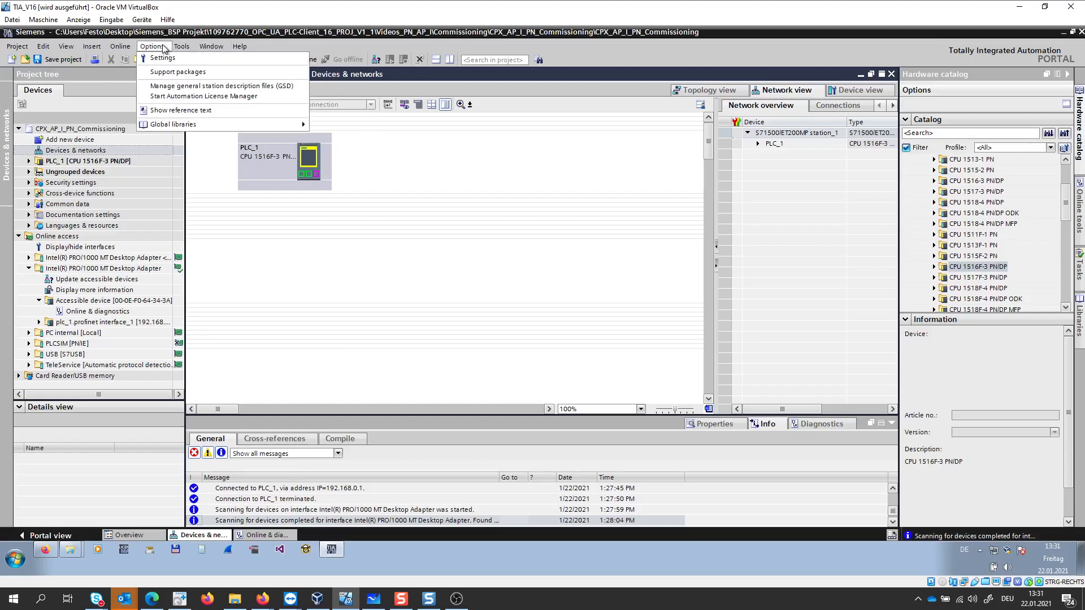
{"action": "mouse_move", "coordinate": [125, 47]}
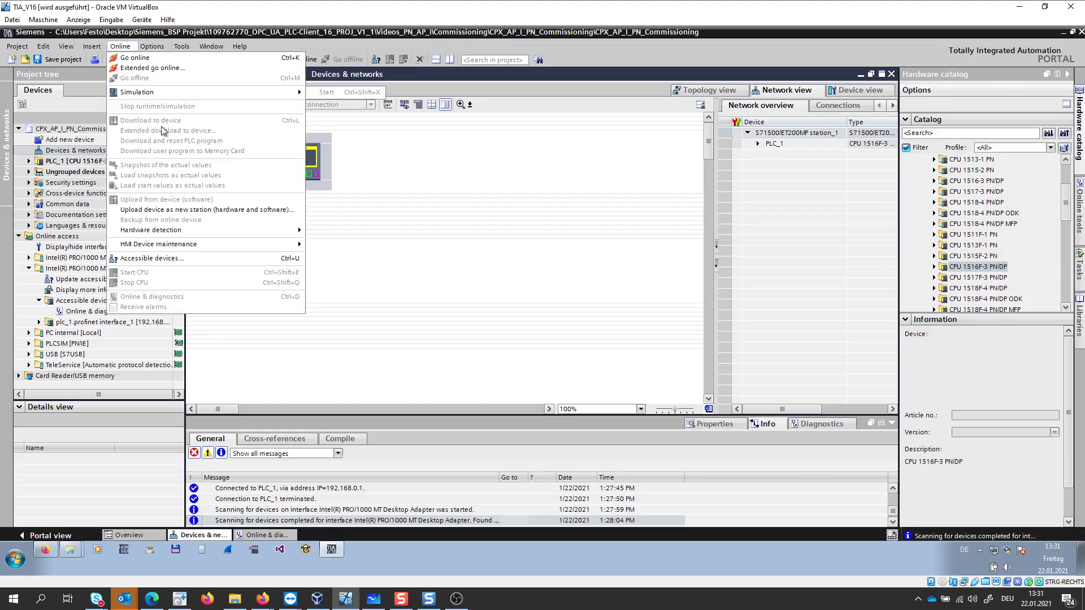
{"action": "mouse_move", "coordinate": [195, 231]}
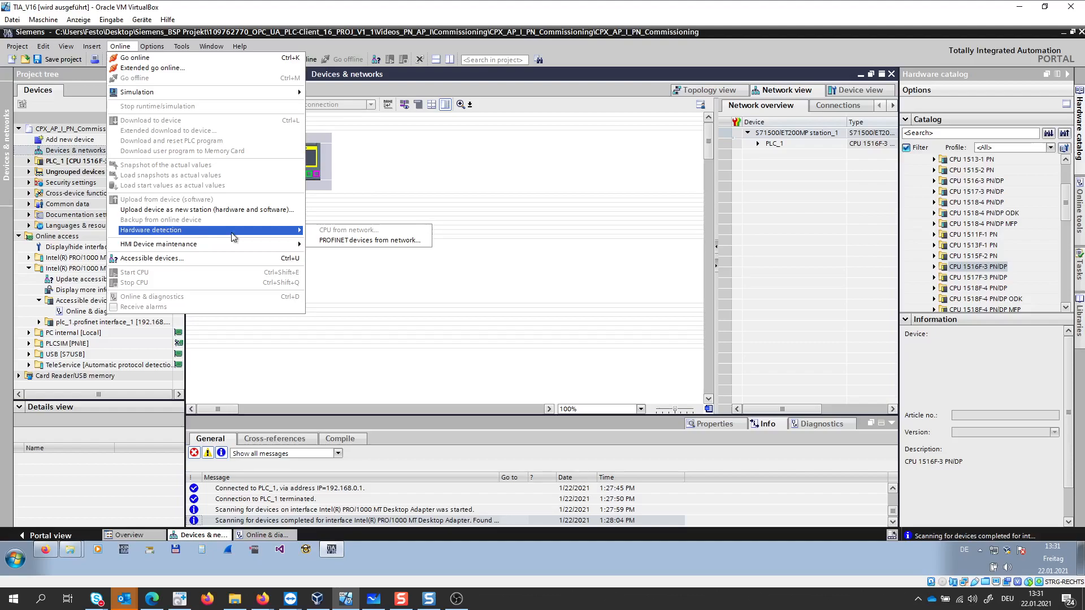
{"action": "left_click", "coordinate": [341, 242]}
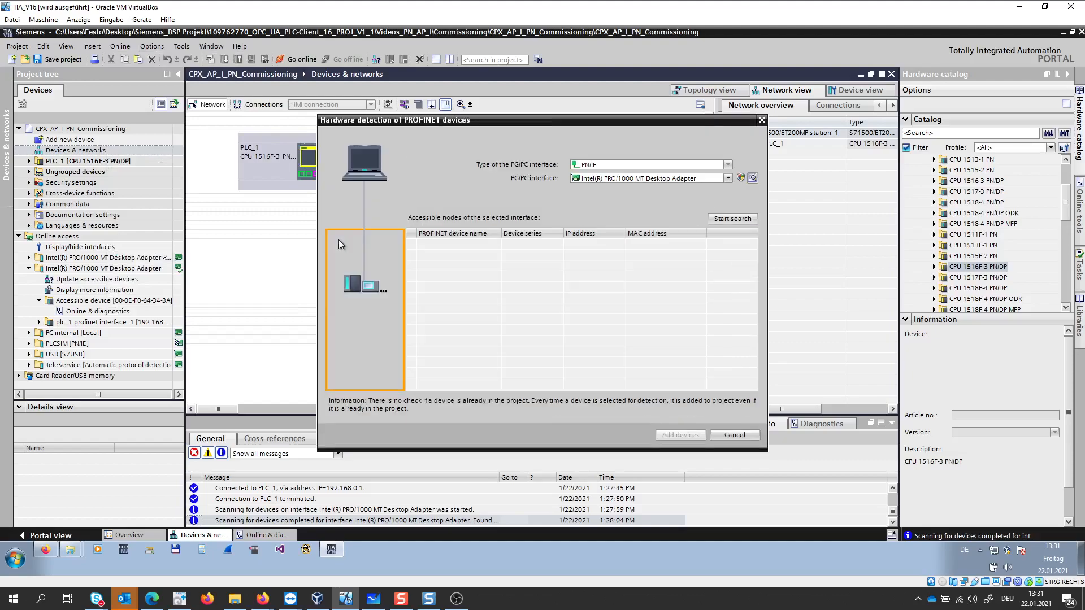
{"action": "left_click", "coordinate": [746, 220]}
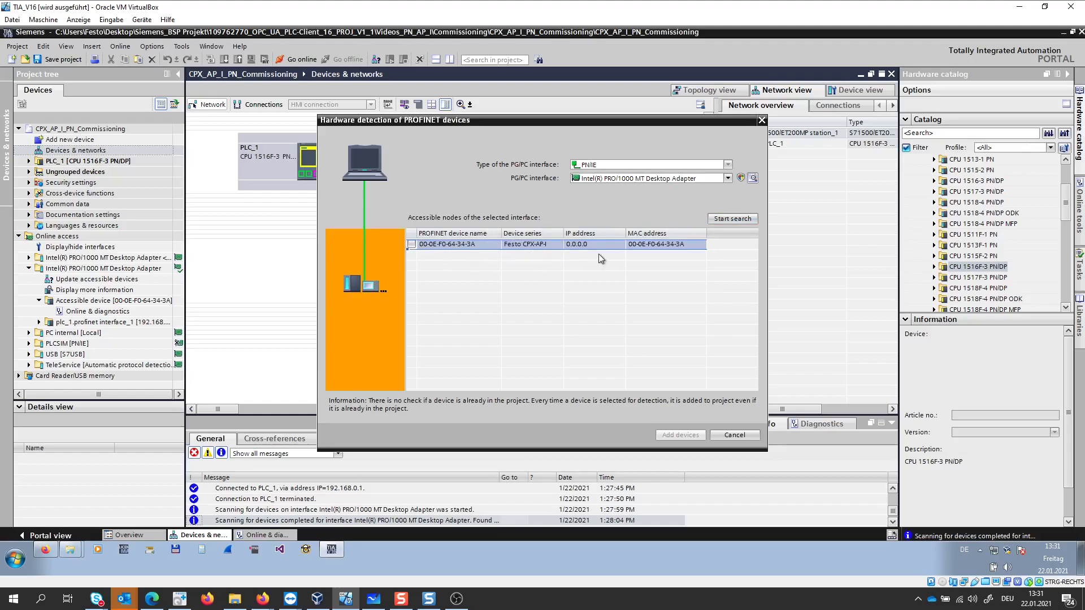
- Add the detected Festo CPX-AP-I device to the project and place it beside PLC_1 in the network view
{"action": "left_click", "coordinate": [412, 245]}
{"action": "left_click", "coordinate": [680, 435]}
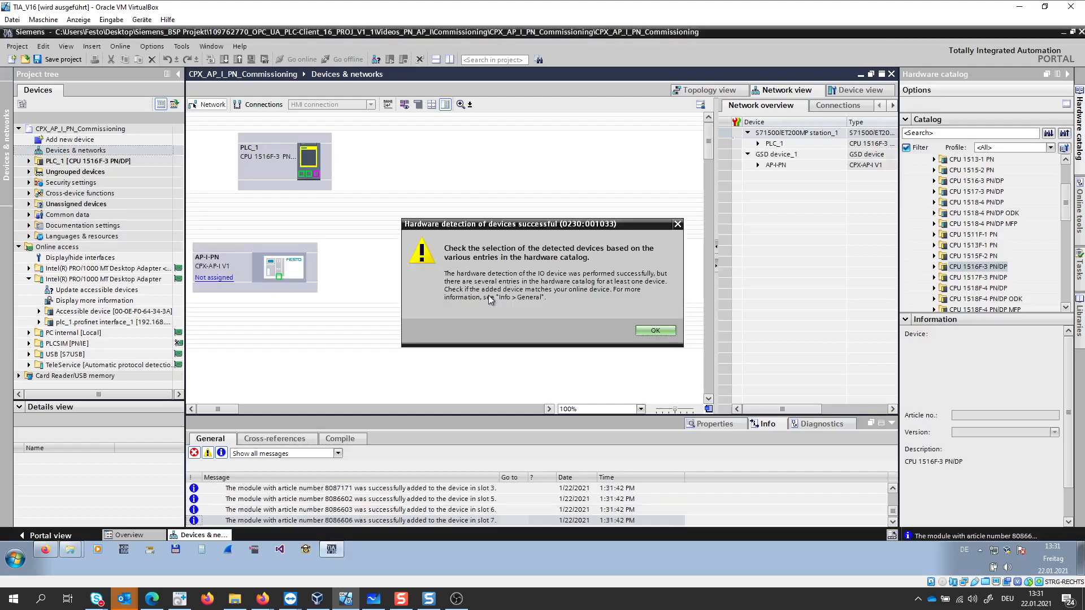
{"action": "left_click", "coordinate": [665, 333]}
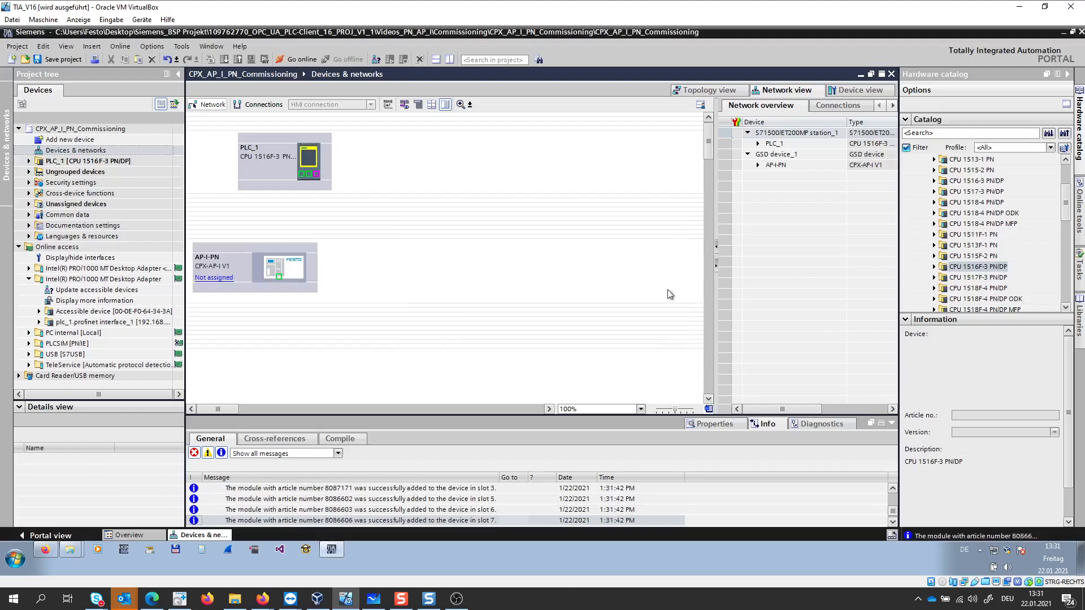
{"action": "left_click_drag", "start_coordinate": [274, 245], "coordinate": [485, 129]}
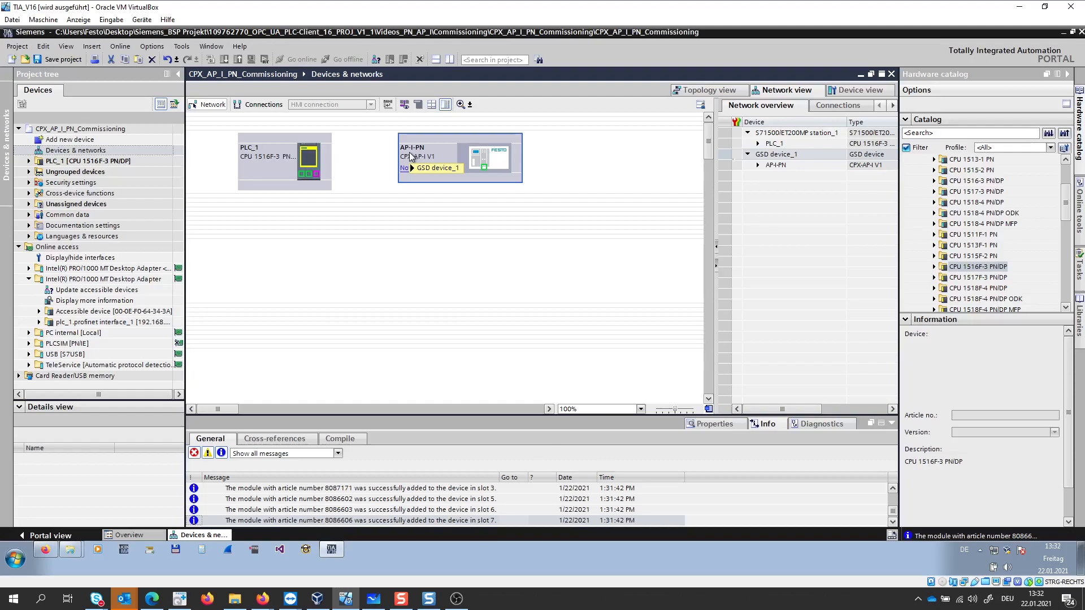
- Open AP-I-PN in the device view and compare its module list with the physical hardware in the TeamViewer camera window
{"action": "left_click", "coordinate": [490, 164]}
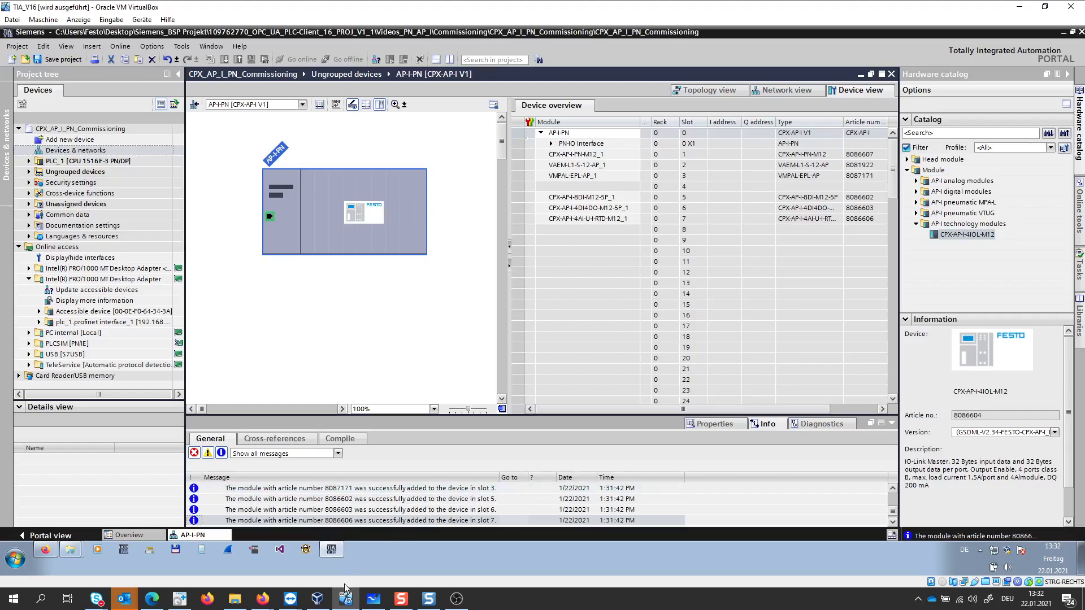
{"action": "left_click", "coordinate": [296, 600]}
{"action": "left_click", "coordinate": [340, 558]}
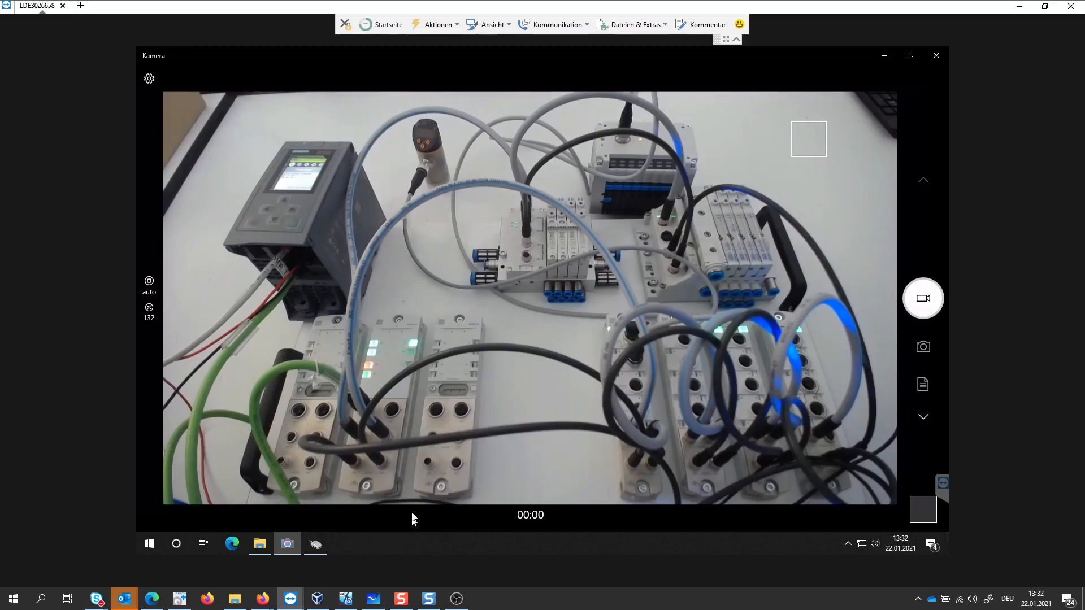
{"action": "left_click", "coordinate": [350, 601]}
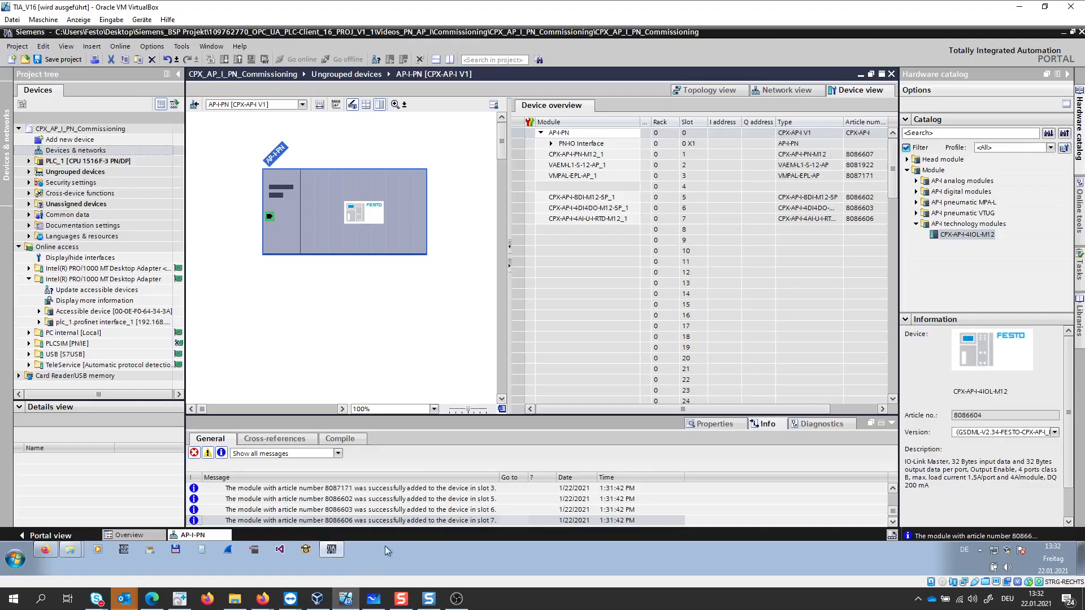
- Insert the CPX-AP-I-4IOL-M12 technology module into the empty slot 4 of AP-I-PN
{"action": "key", "text": "ctrl+1"}
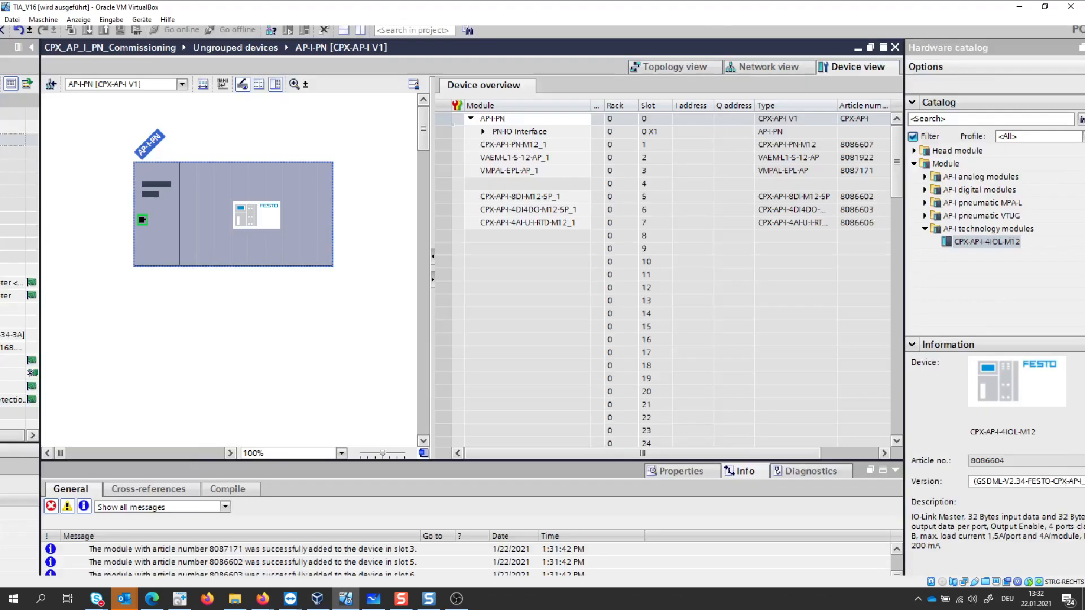
{"action": "left_click", "coordinate": [539, 246]}
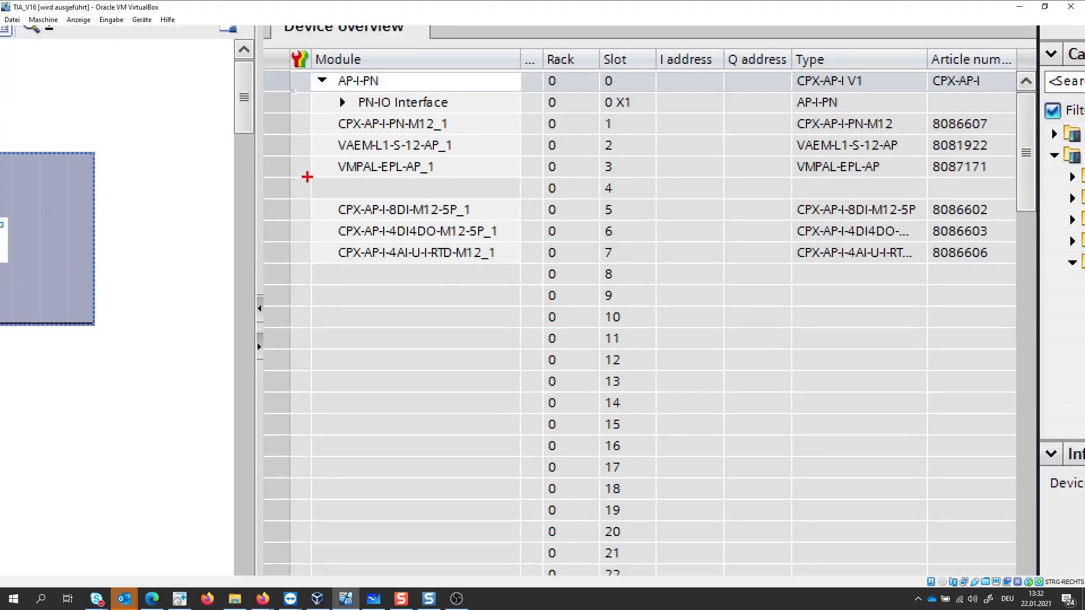
{"action": "left_click_drag", "start_coordinate": [307, 176], "coordinate": [521, 201]}
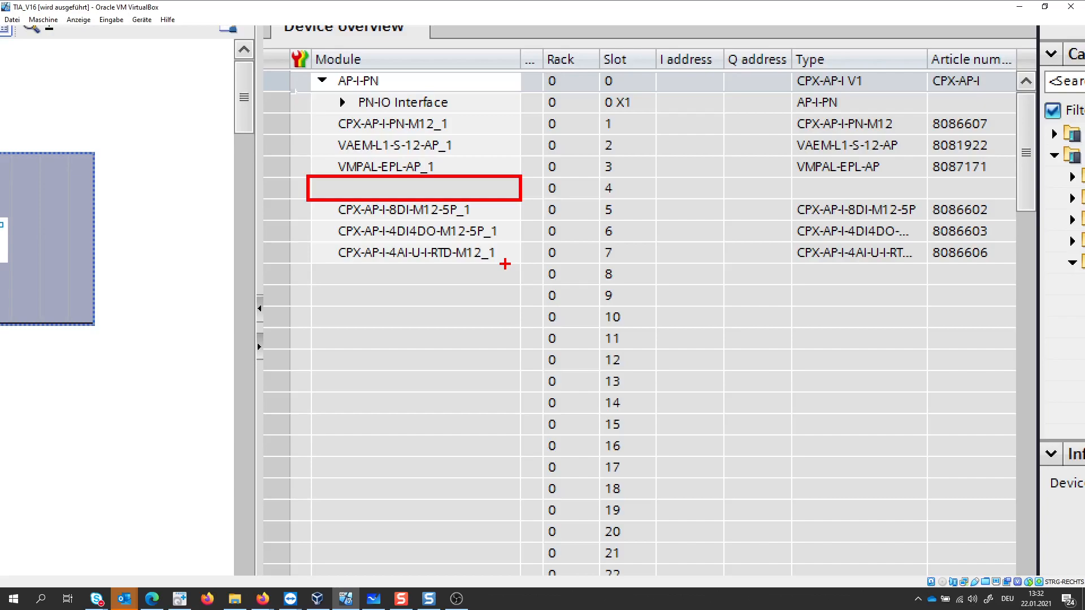
{"action": "mouse_move", "coordinate": [634, 159]}
{"action": "left_mouse_down"}
{"action": "mouse_move", "coordinate": [637, 196]}
{"action": "mouse_move", "coordinate": [660, 195]}
{"action": "mouse_move", "coordinate": [687, 167]}
{"action": "mouse_move", "coordinate": [671, 170]}
{"action": "mouse_move", "coordinate": [725, 199]}
{"action": "left_mouse_up"}
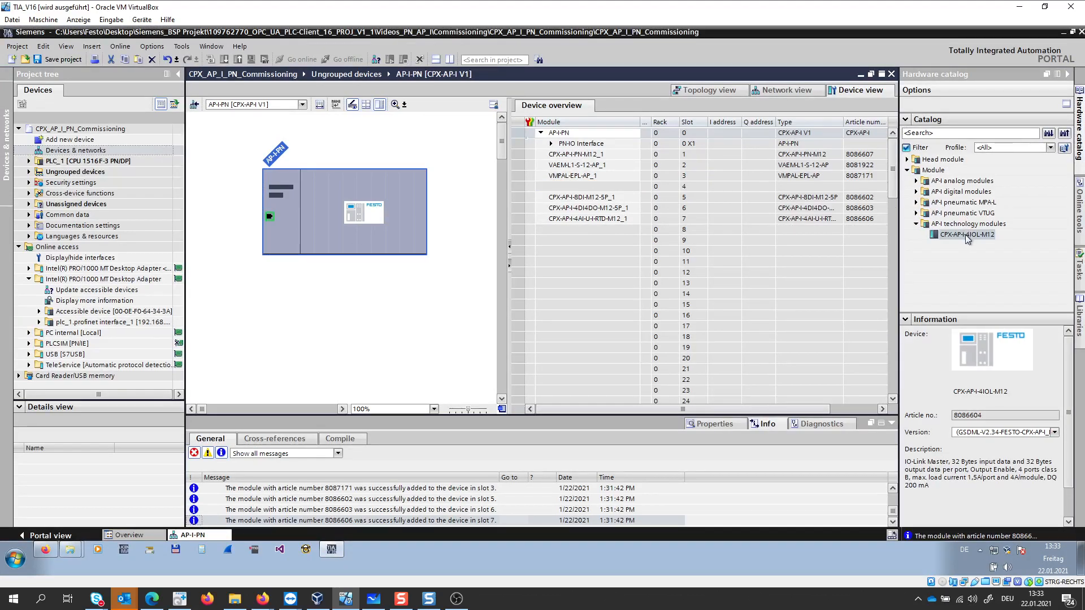
{"action": "left_click_drag", "start_coordinate": [968, 239], "coordinate": [588, 190]}
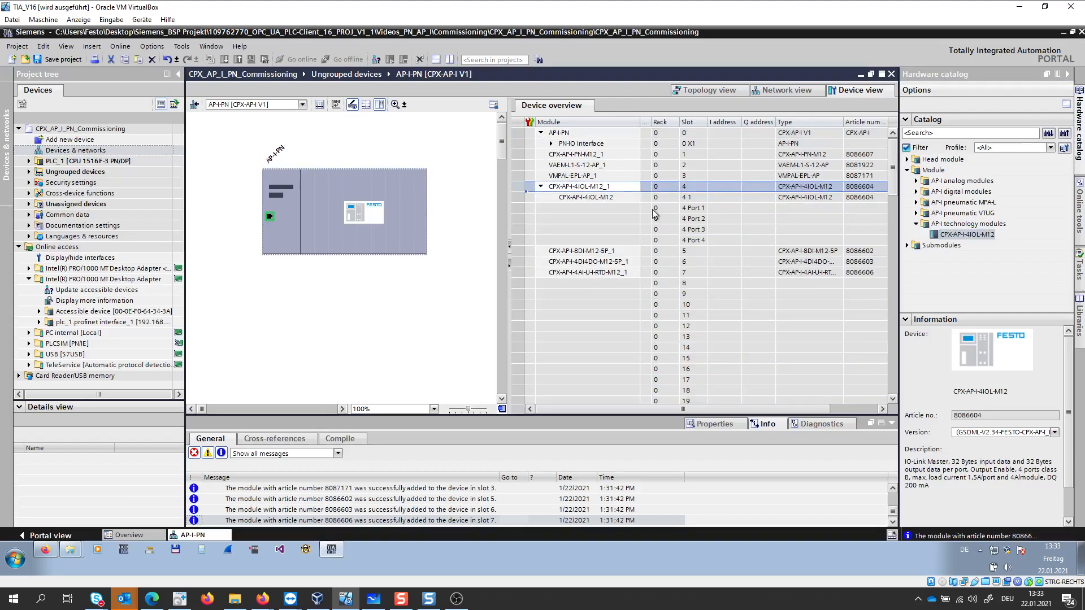
- Return to the network view, update the adapter's accessible devices and rename the AP-I-PN device as MY_API
{"action": "left_click", "coordinate": [786, 91]}
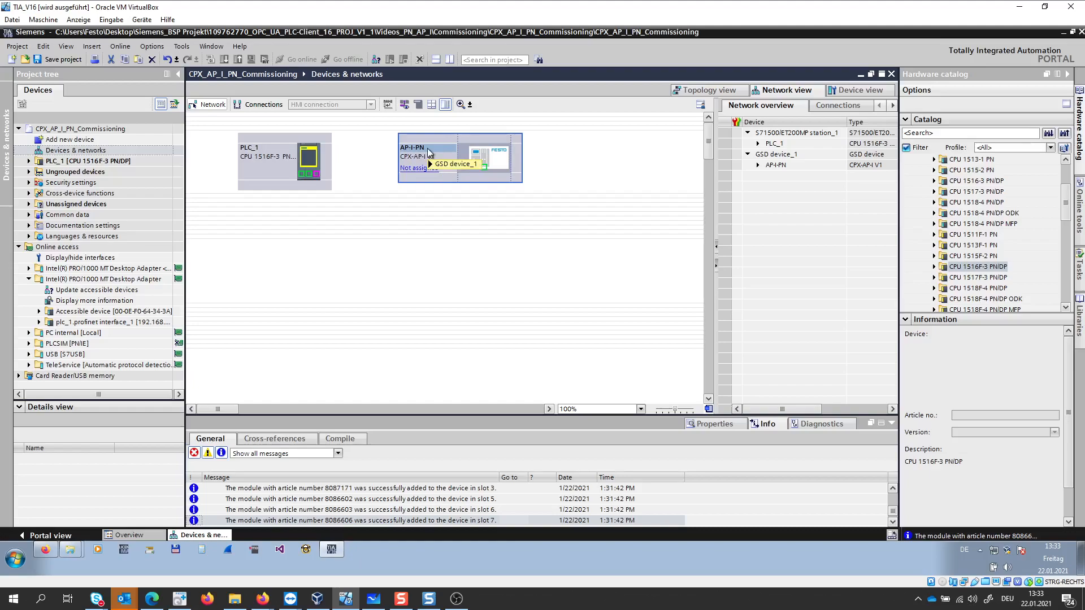
{"action": "double_click", "coordinate": [96, 290]}
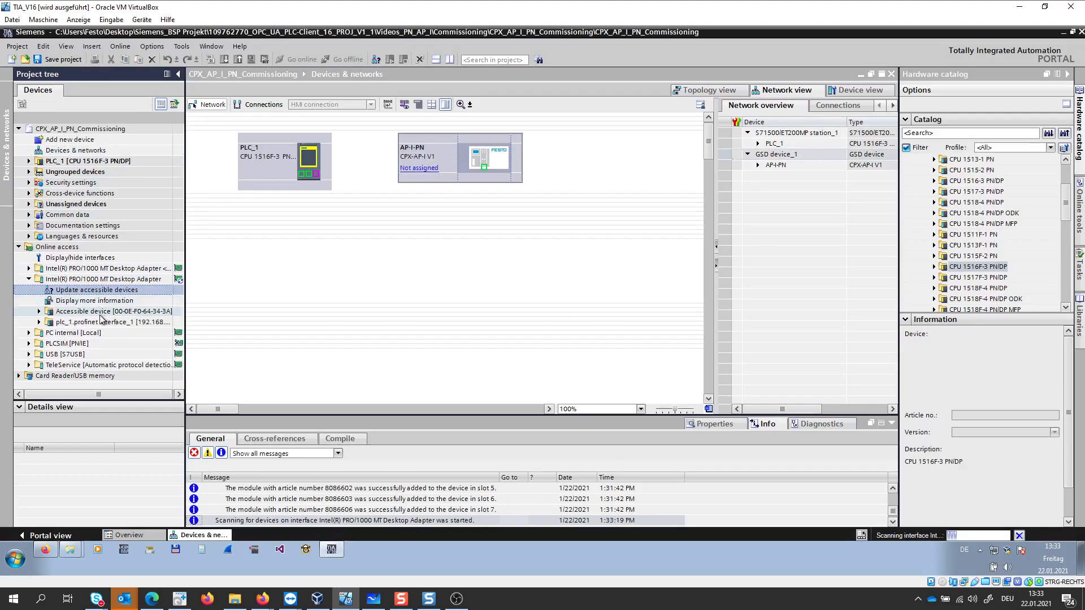
{"action": "left_click", "coordinate": [422, 150]}
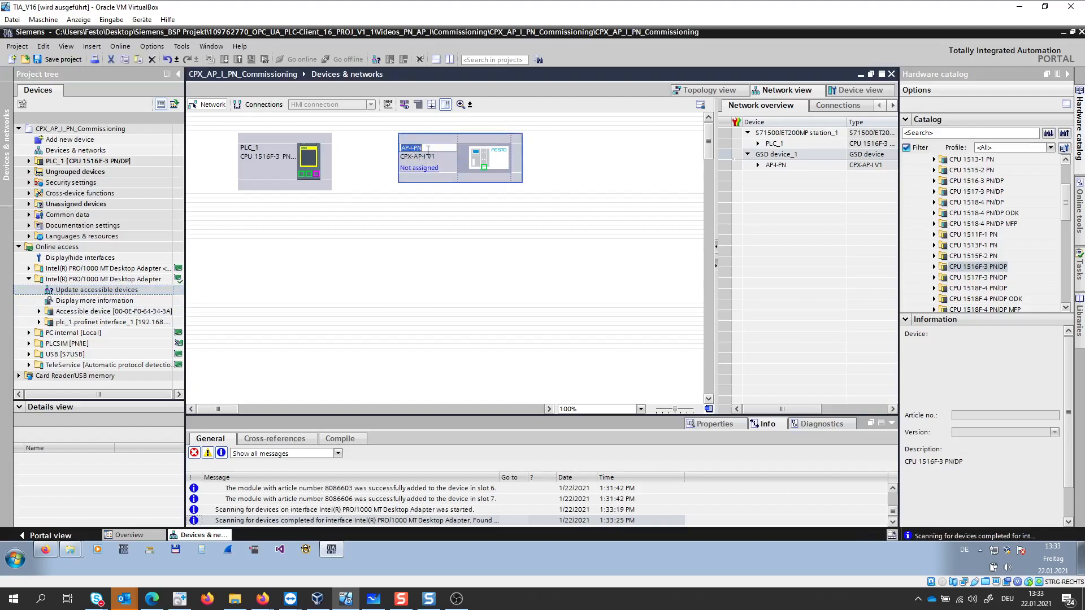
{"action": "key", "text": "BackSpace"}
{"action": "type", "text": "MY_API"}
{"action": "key", "text": "Return"}
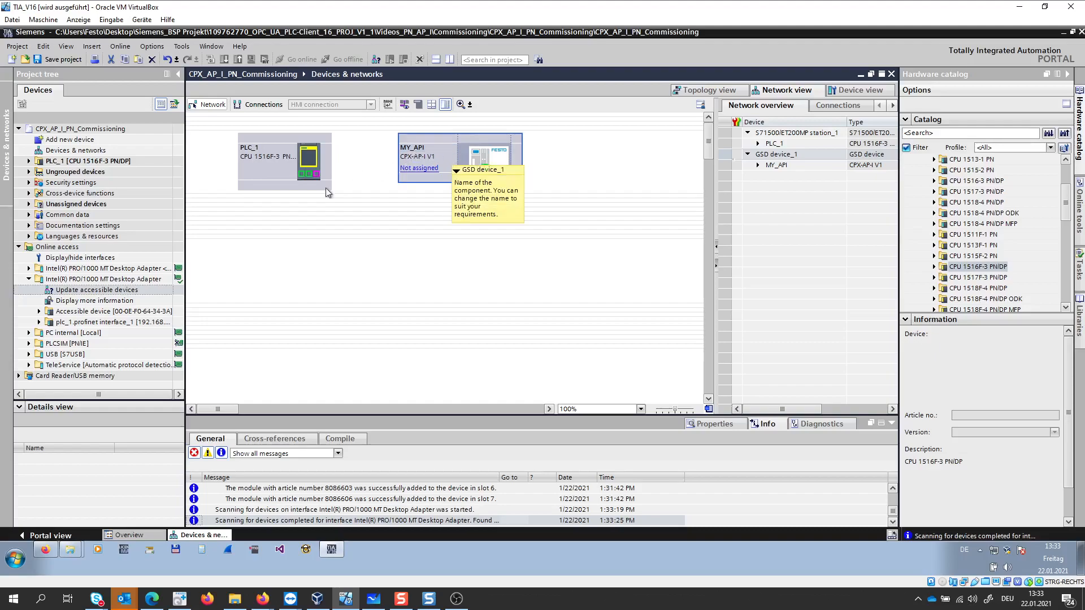
- Assign the PROFINET device name MY_API to the nameless accessible device through its online diagnostics and check its entry under the adapter
{"action": "left_click", "coordinate": [39, 311]}
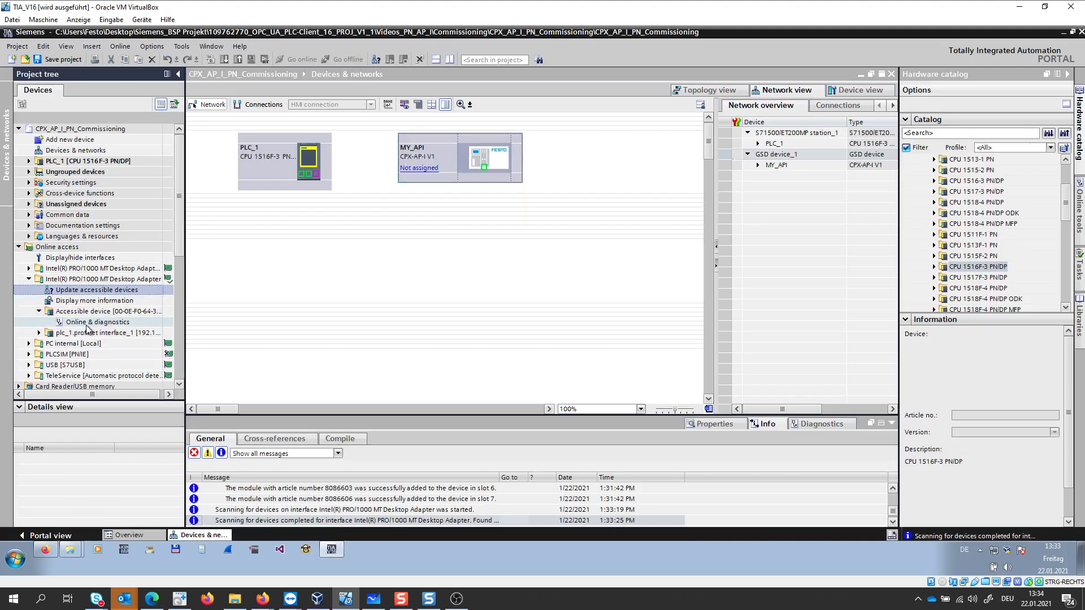
{"action": "double_click", "coordinate": [71, 325]}
{"action": "left_click", "coordinate": [192, 126]}
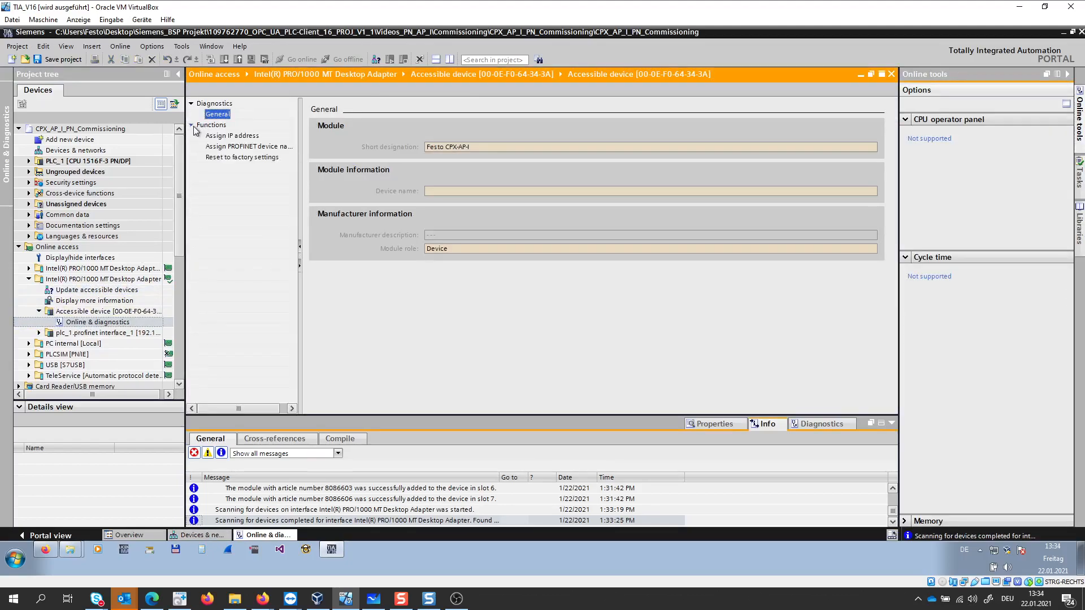
{"action": "left_click", "coordinate": [236, 147]}
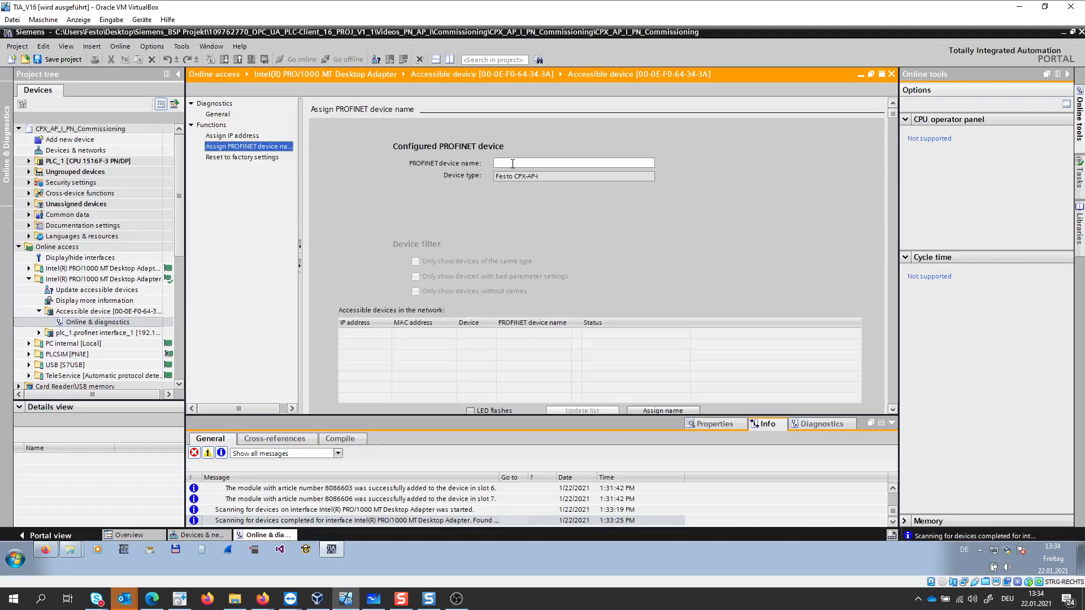
{"action": "left_click", "coordinate": [512, 164]}
{"action": "type", "text": "MY_API"}
{"action": "scroll", "coordinate": [894, 409], "scroll_direction": "down", "scroll_amount": 2}
{"action": "left_click", "coordinate": [665, 364]}
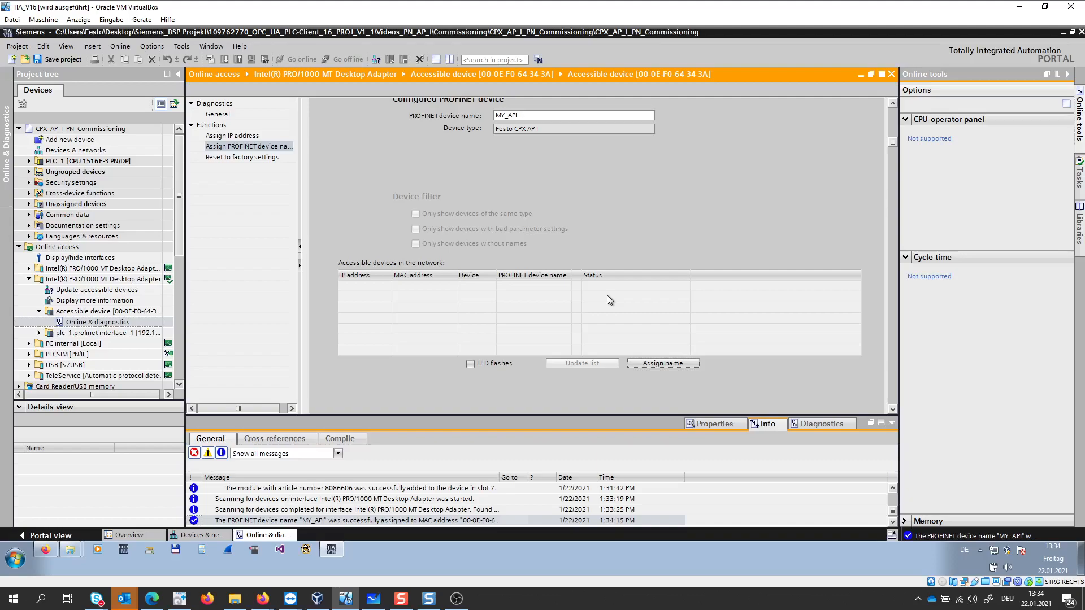
{"action": "left_click", "coordinate": [80, 314]}
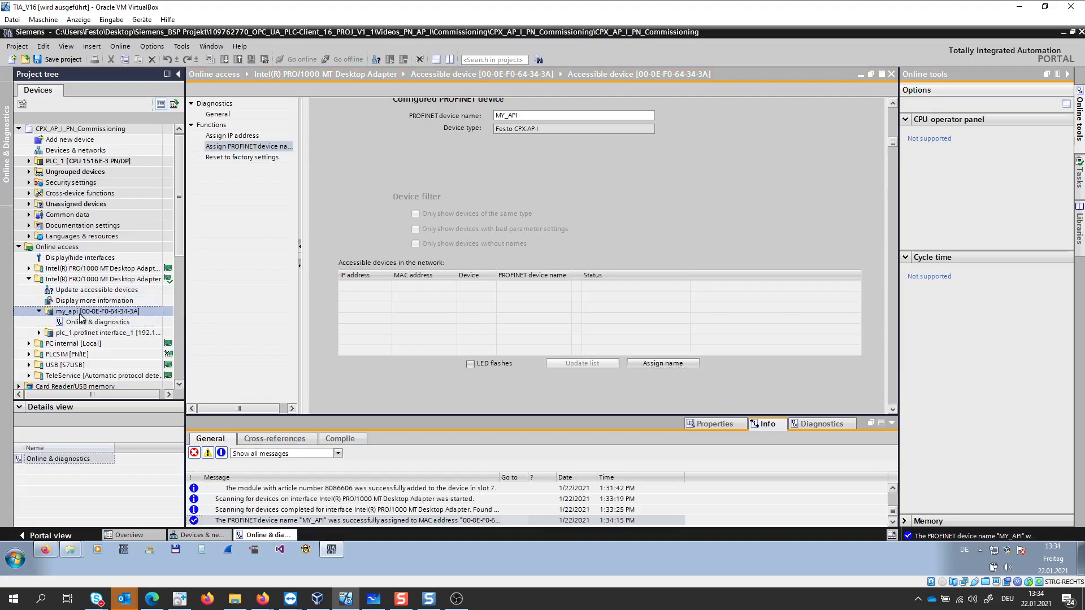
{"action": "key", "text": "ctrl+1"}
{"action": "left_click", "coordinate": [146, 301]}
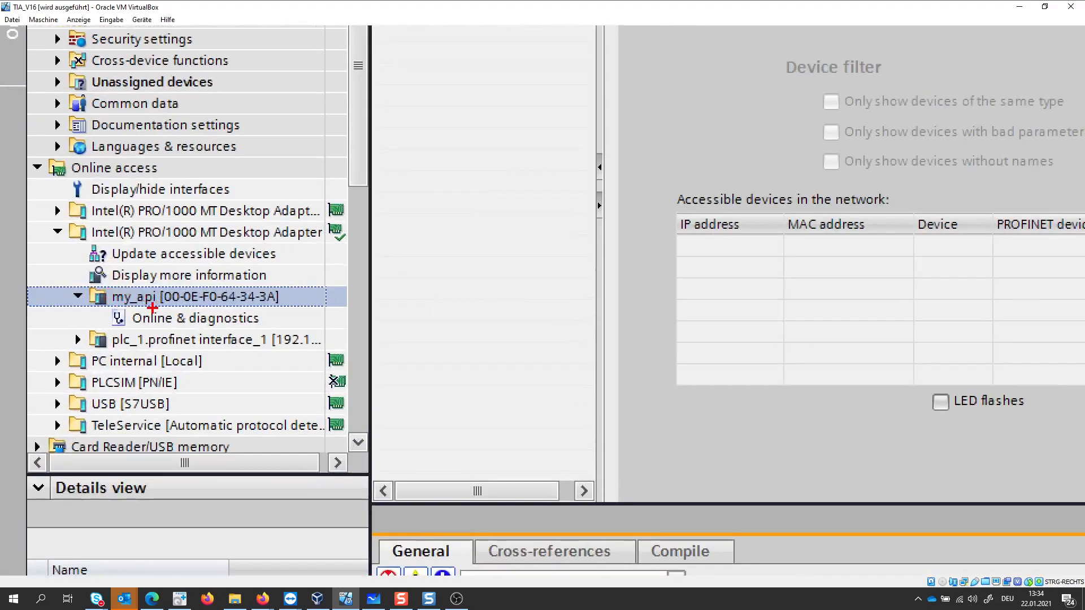
{"action": "key", "text": "Escape"}
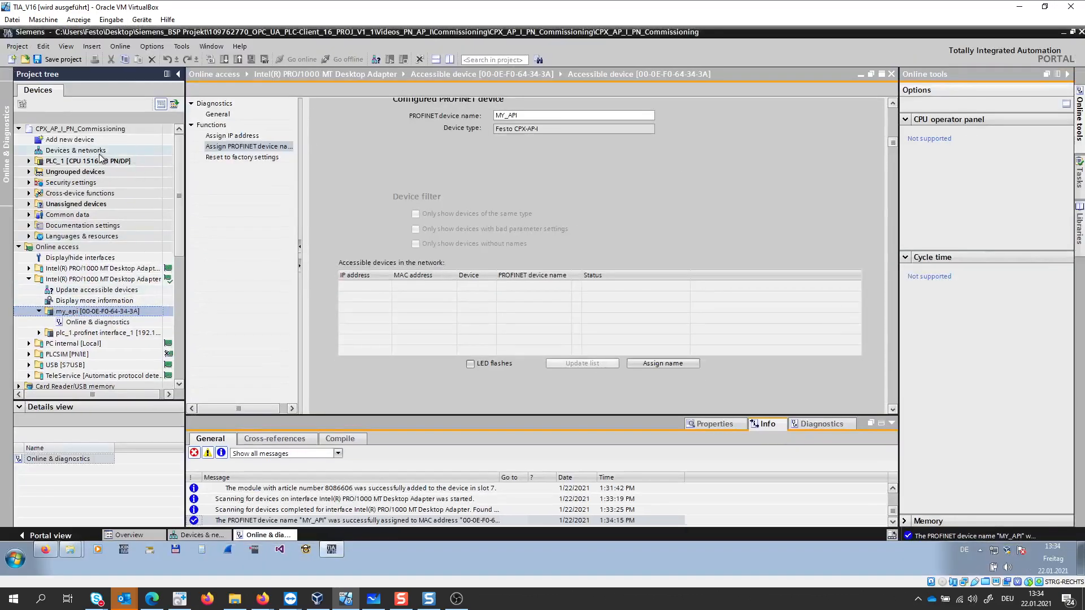
- Return to the network view and assign MY_API to the IO controller PLC_1.PROFINET interface_1
{"action": "double_click", "coordinate": [100, 152]}
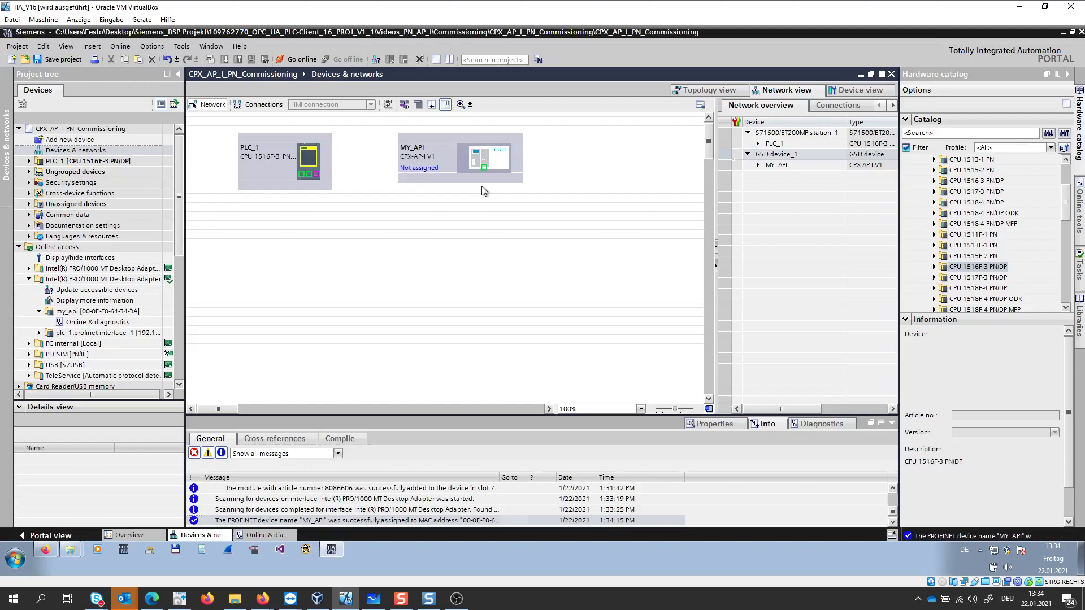
{"action": "left_click", "coordinate": [430, 172]}
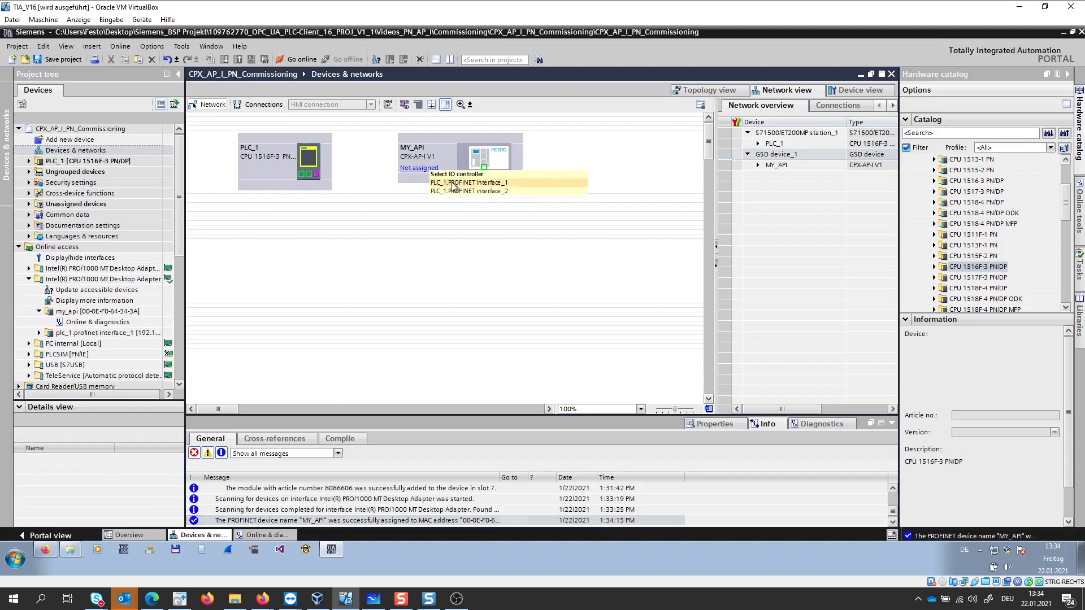
{"action": "left_click", "coordinate": [452, 183]}
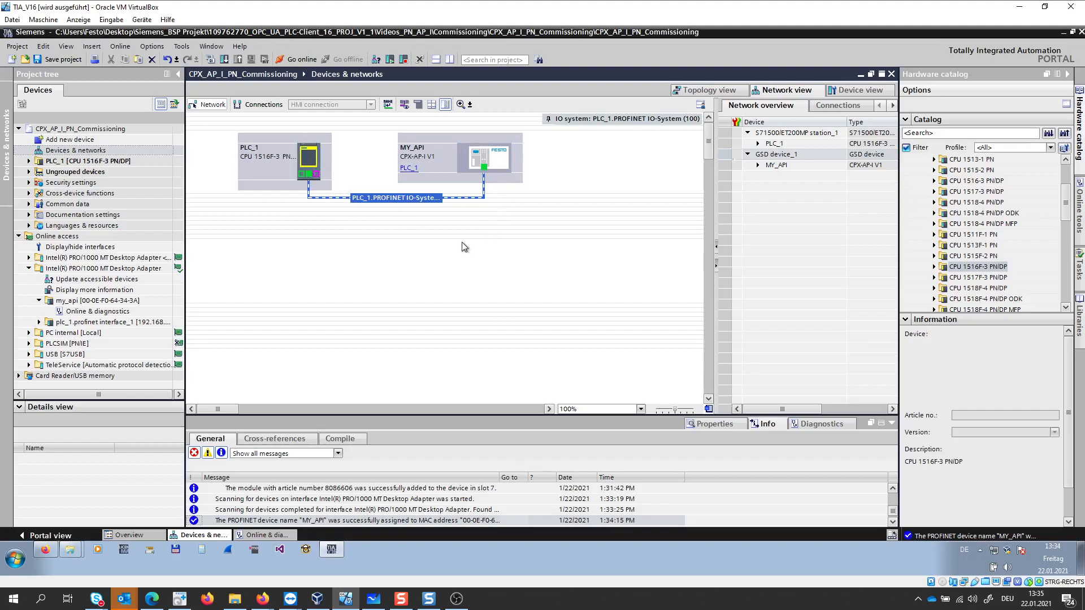
- Download the project to PLC_1 found at 192.168.0.1, accept the load preview and finish with the module started
{"action": "left_click", "coordinate": [154, 162]}
{"action": "left_click", "coordinate": [223, 59]}
{"action": "left_click", "coordinate": [721, 375]}
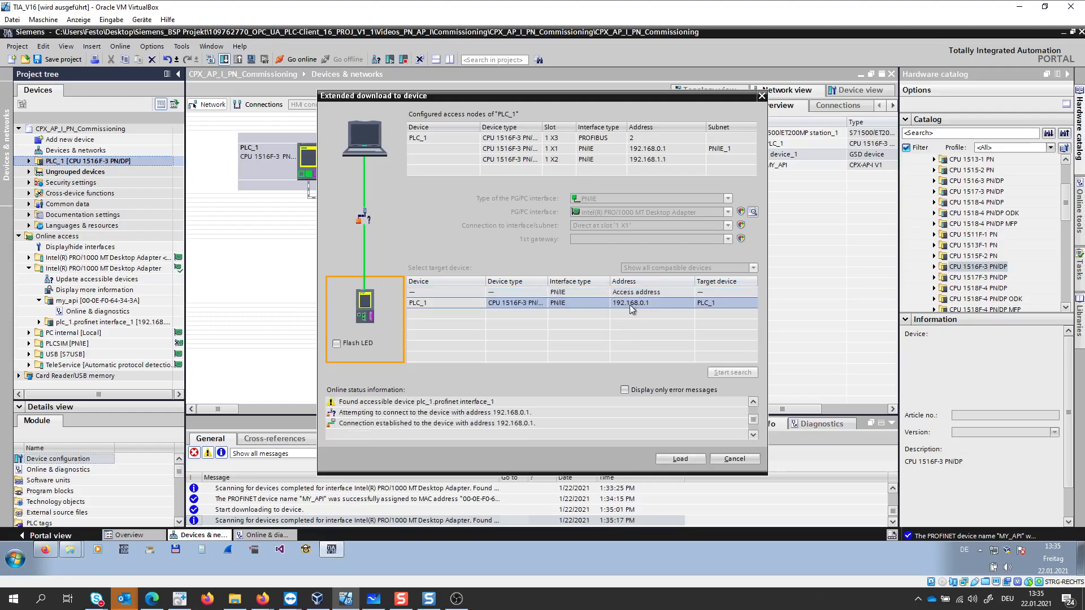
{"action": "left_click", "coordinate": [676, 460]}
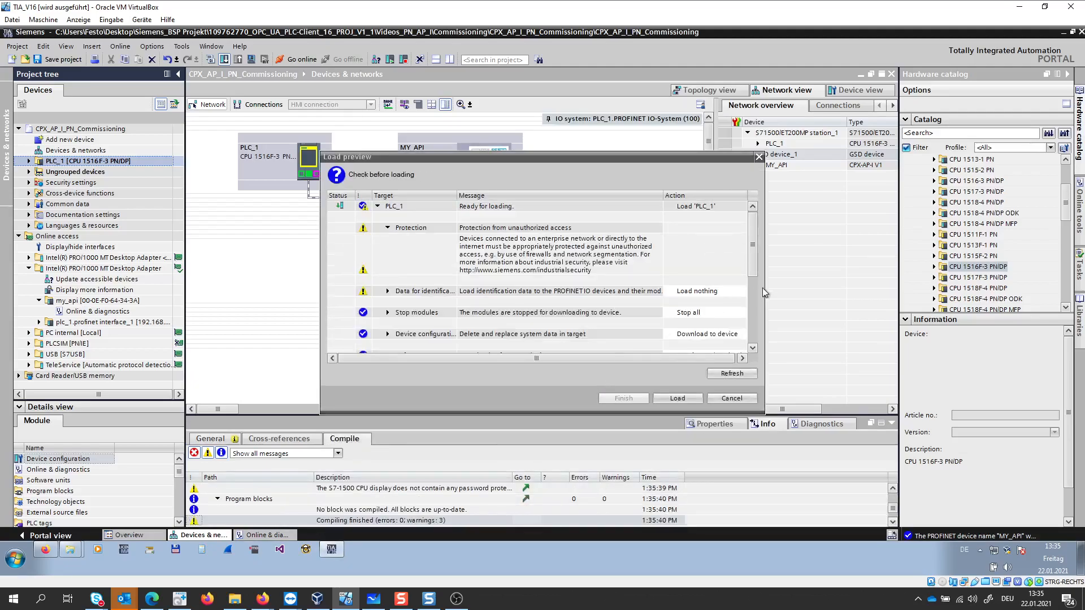
{"action": "mouse_move", "coordinate": [752, 252]}
{"action": "left_mouse_down"}
{"action": "mouse_move", "coordinate": [771, 342]}
{"action": "mouse_move", "coordinate": [764, 266]}
{"action": "left_mouse_up"}
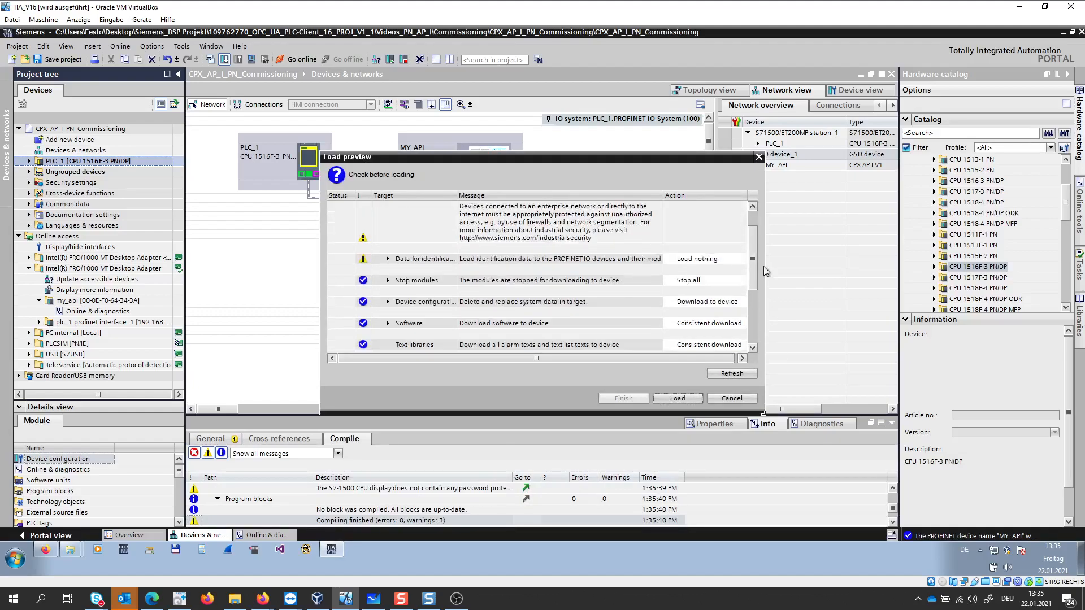
{"action": "left_click", "coordinate": [689, 399]}
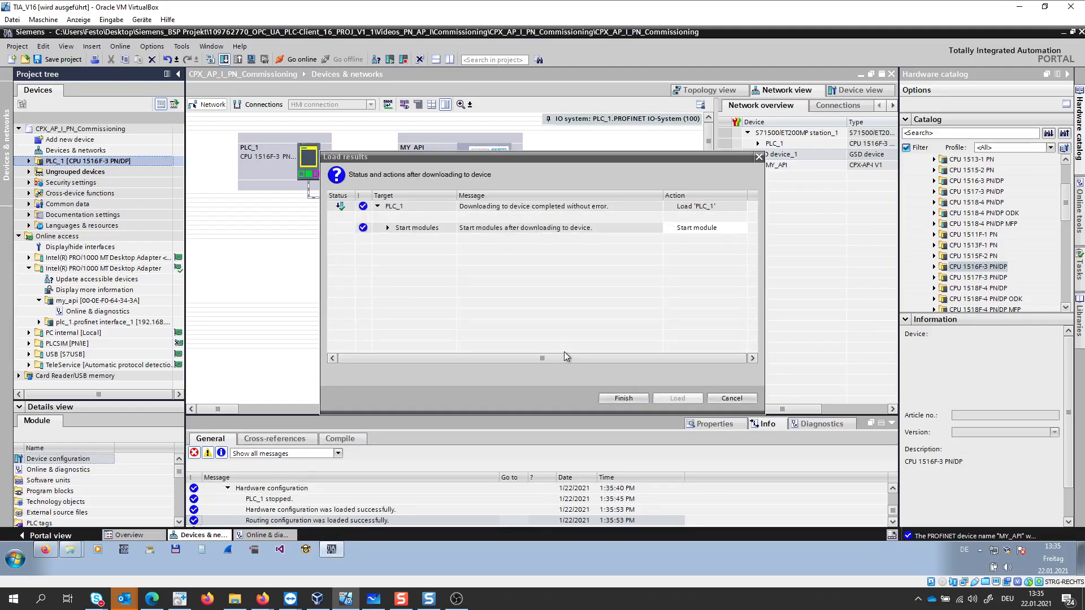
{"action": "left_click", "coordinate": [621, 398]}
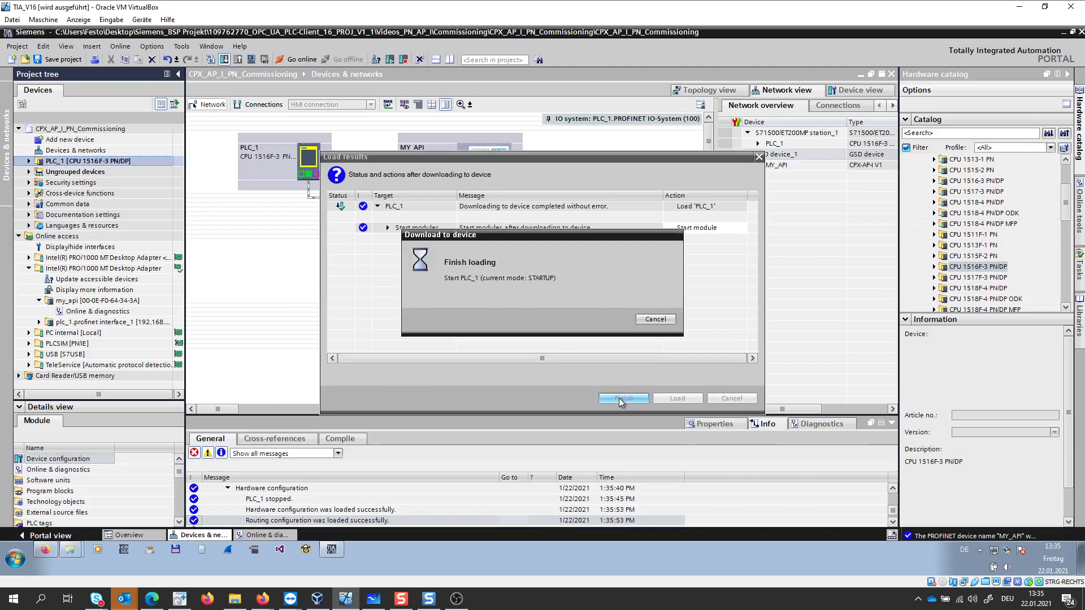
- Go online with PLC_1 and check the status LEDs of the physical hardware in the TeamViewer camera window
{"action": "left_click", "coordinate": [291, 60]}
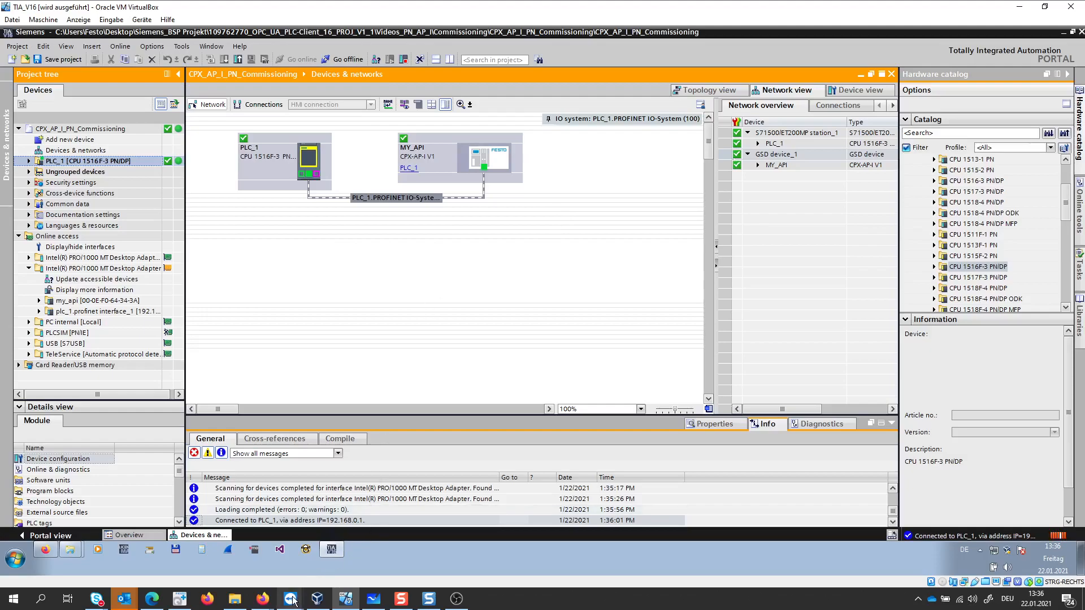
{"action": "mouse_move", "coordinate": [290, 599]}
{"action": "left_click", "coordinate": [331, 563]}
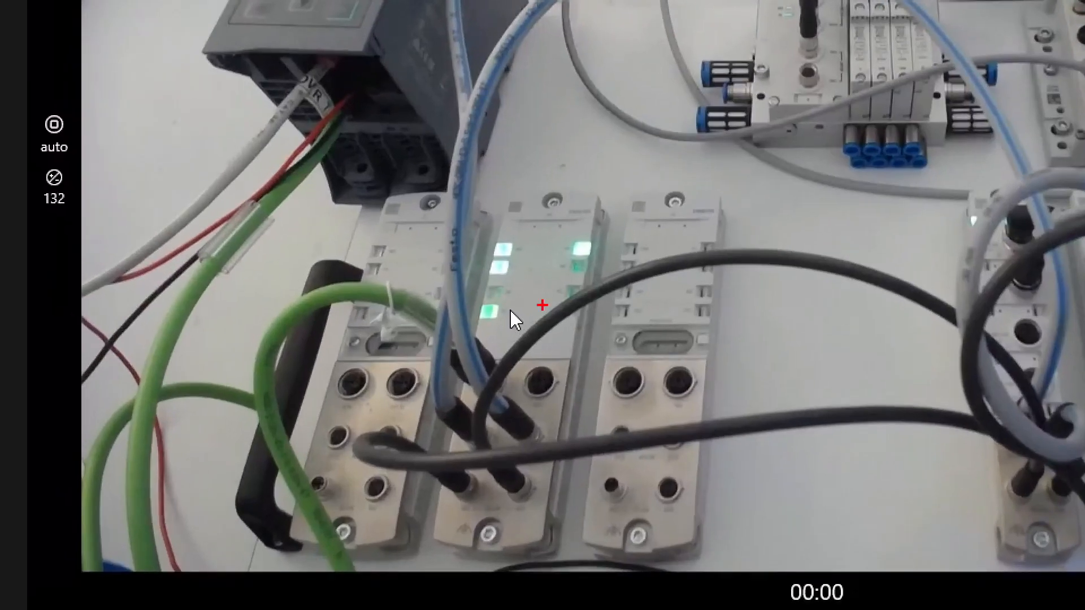
{"action": "mouse_move", "coordinate": [507, 278]}
{"action": "left_mouse_down"}
{"action": "mouse_move", "coordinate": [474, 295]}
{"action": "mouse_move", "coordinate": [517, 308]}
{"action": "mouse_move", "coordinate": [500, 275]}
{"action": "left_mouse_up"}
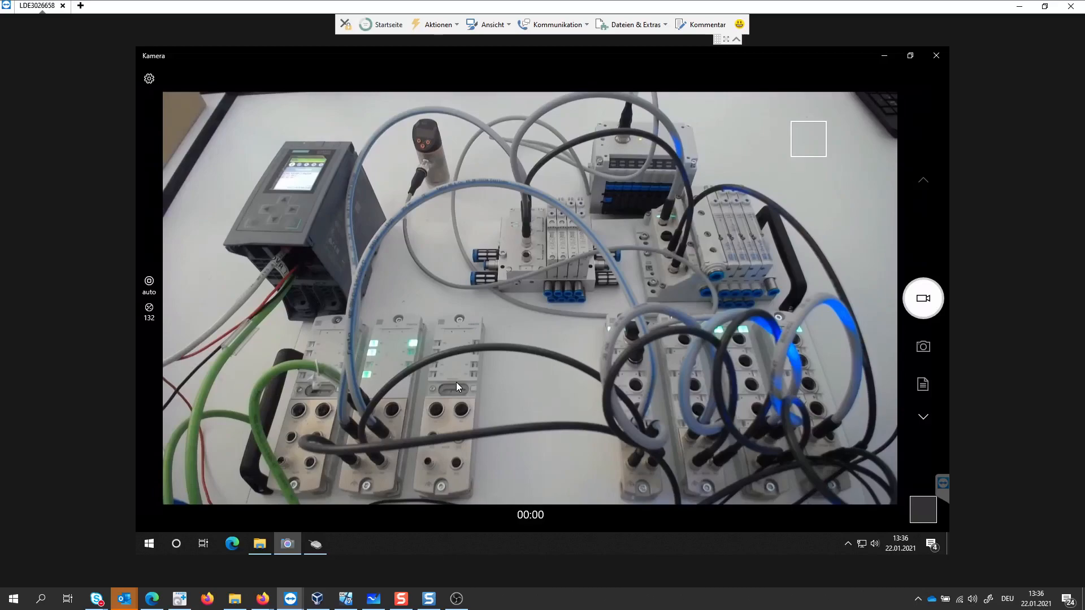
- Switch back to TIA Portal and examine the output addresses of the VAEM-L1-S-12-AP and VMPAL-EPL-AP modules in MY_API's device view
{"action": "left_click", "coordinate": [346, 598]}
{"action": "double_click", "coordinate": [456, 187]}
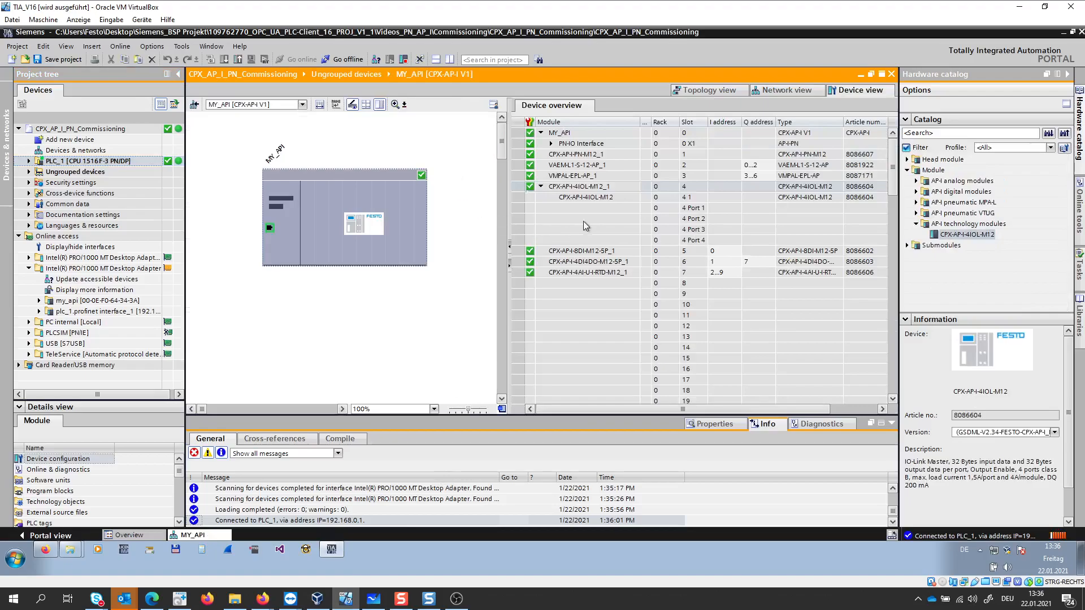
{"action": "left_click", "coordinate": [512, 163]}
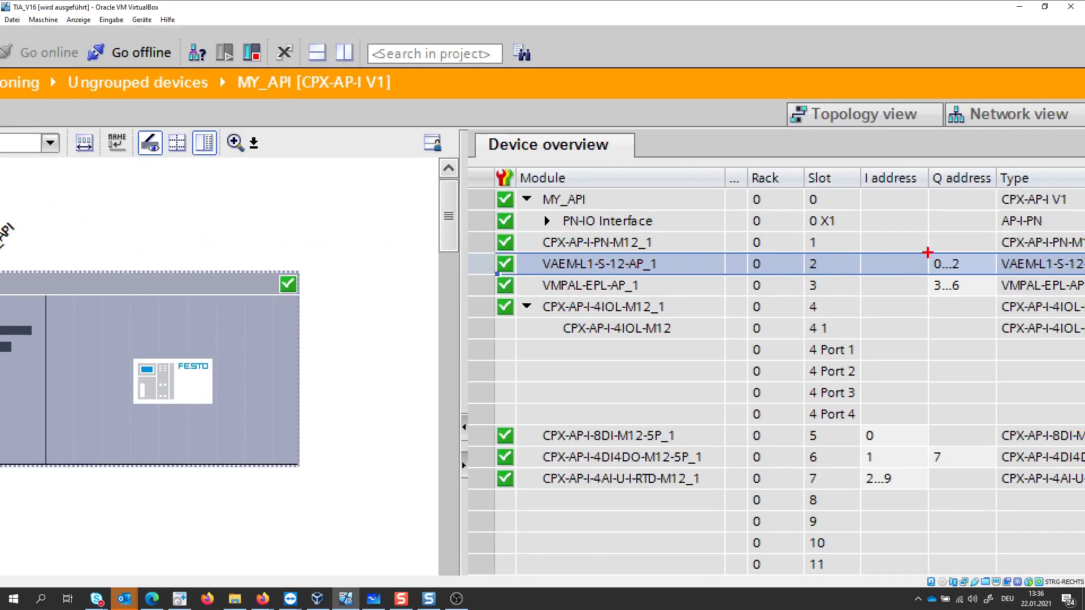
{"action": "mouse_move", "coordinate": [966, 260]}
{"action": "left_mouse_down"}
{"action": "mouse_move", "coordinate": [926, 257]}
{"action": "mouse_move", "coordinate": [950, 273]}
{"action": "mouse_move", "coordinate": [965, 262]}
{"action": "mouse_move", "coordinate": [924, 293]}
{"action": "mouse_move", "coordinate": [960, 281]}
{"action": "left_mouse_up"}
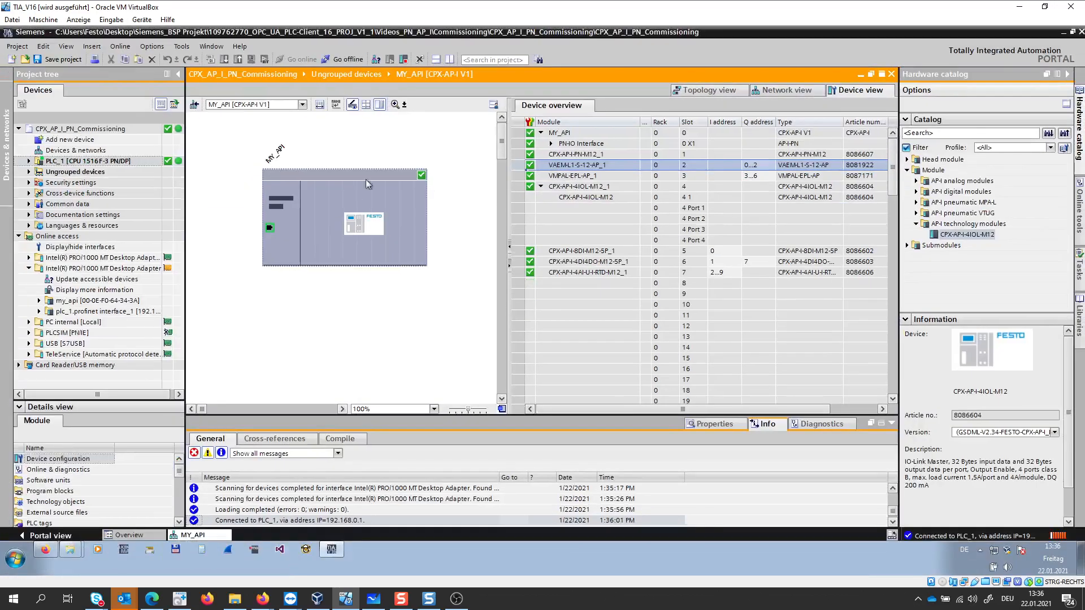
- Add a new watch table under PLC_1 and enter the addresses %QB0 and %QB3
{"action": "left_click", "coordinate": [28, 161]}
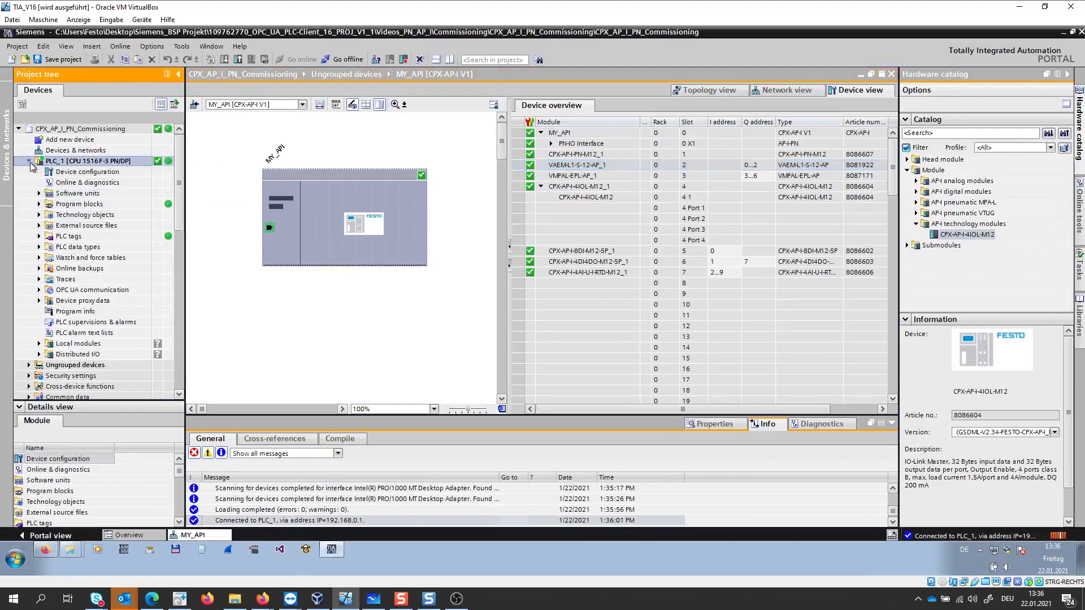
{"action": "left_click", "coordinate": [39, 257]}
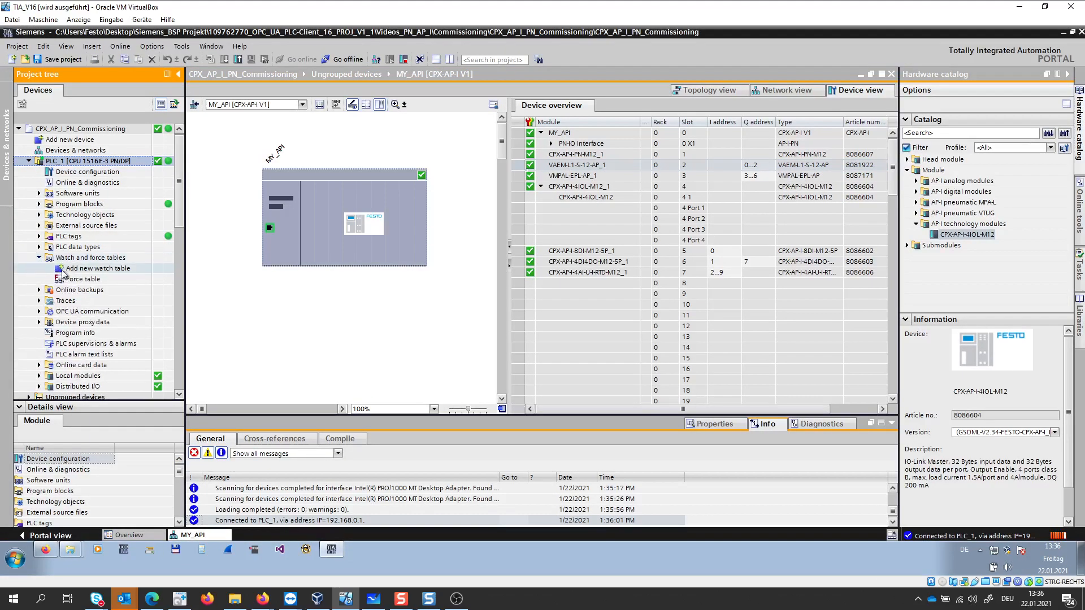
{"action": "double_click", "coordinate": [84, 290]}
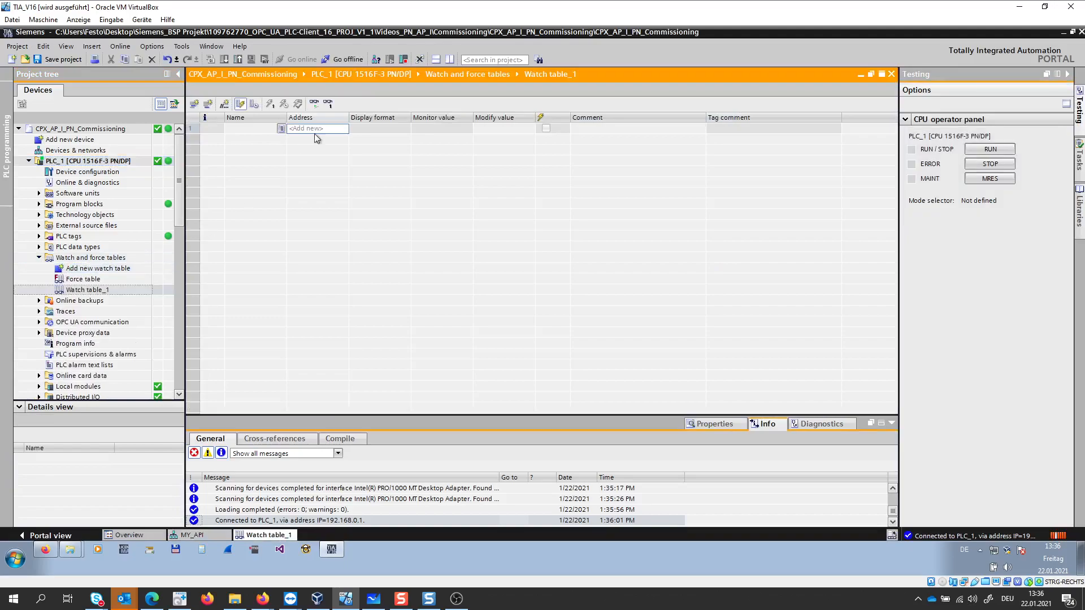
{"action": "left_click", "coordinate": [317, 129]}
{"action": "type", "text": "%QB0"}
{"action": "key", "text": "Return"}
{"action": "type", "text": "QB"}
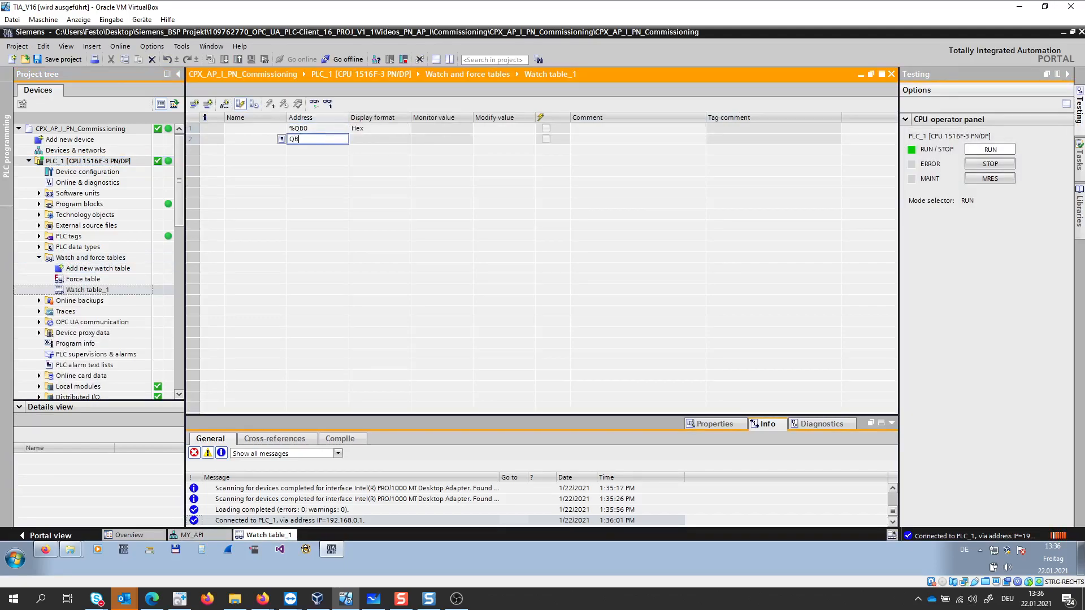
{"action": "type", "text": "3"}
{"action": "key", "text": "Return"}
- Set the modify value of both %QB0 and %QB3 to hexadecimal FF
{"action": "left_click", "coordinate": [483, 130]}
{"action": "type", "text": "ff"}
{"action": "left_click", "coordinate": [492, 139]}
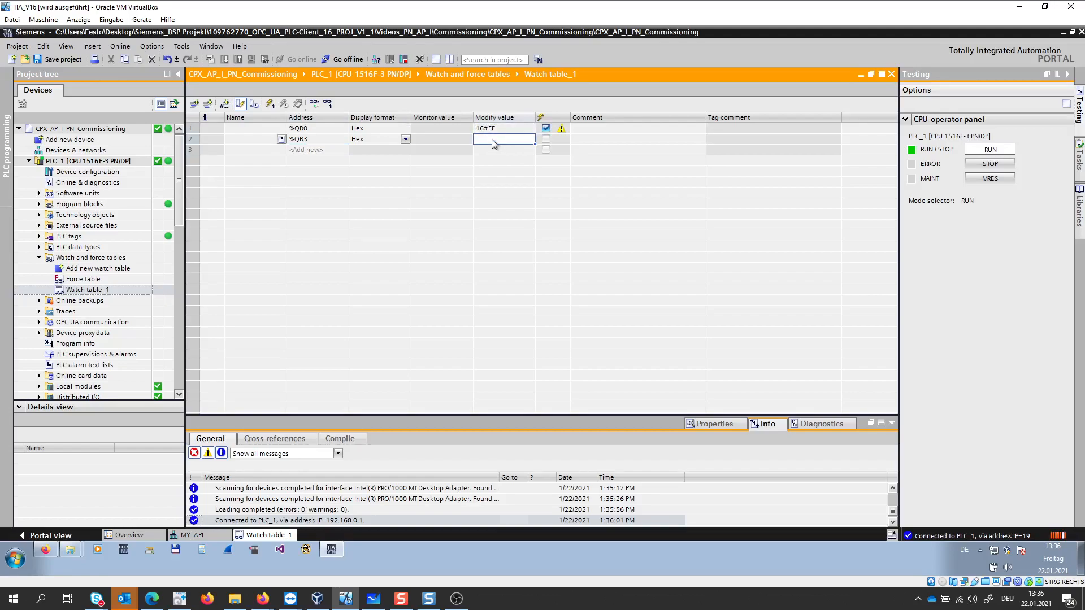
{"action": "type", "text": "ff"}
{"action": "left_click", "coordinate": [501, 157]}
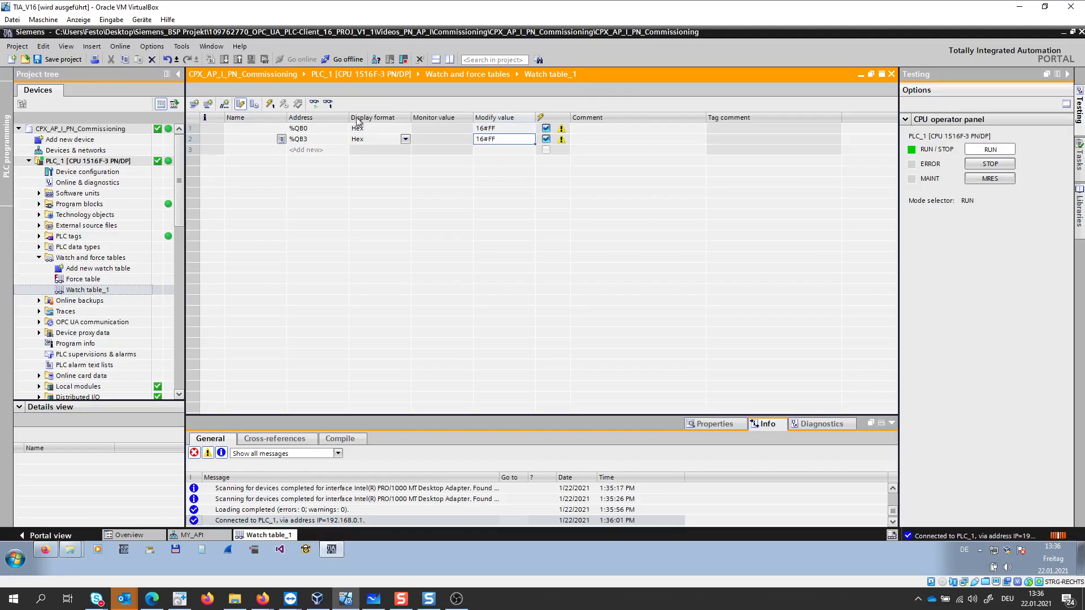
- Start monitoring the watch table and write the modify values to both output bytes once
{"action": "left_click", "coordinate": [314, 104]}
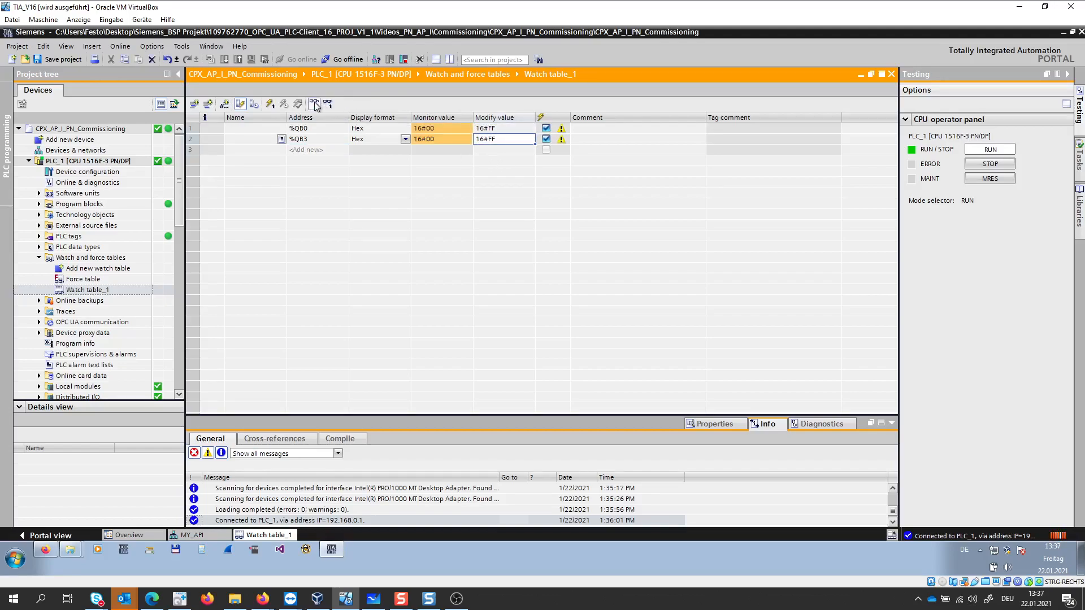
{"action": "left_click", "coordinate": [271, 104]}
{"action": "mouse_move", "coordinate": [360, 602]}
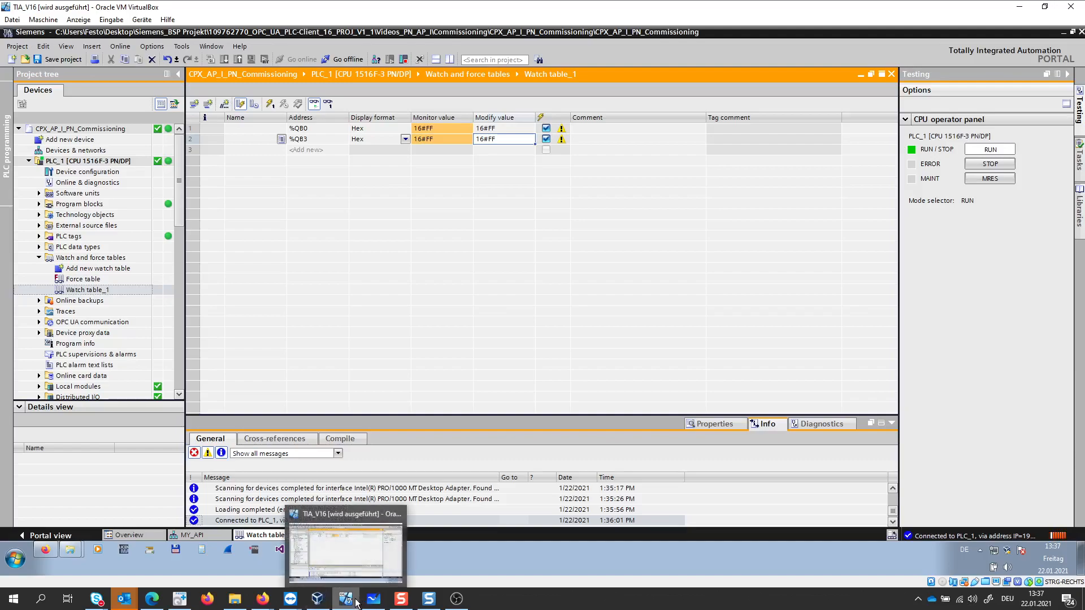
{"action": "mouse_move", "coordinate": [291, 599]}
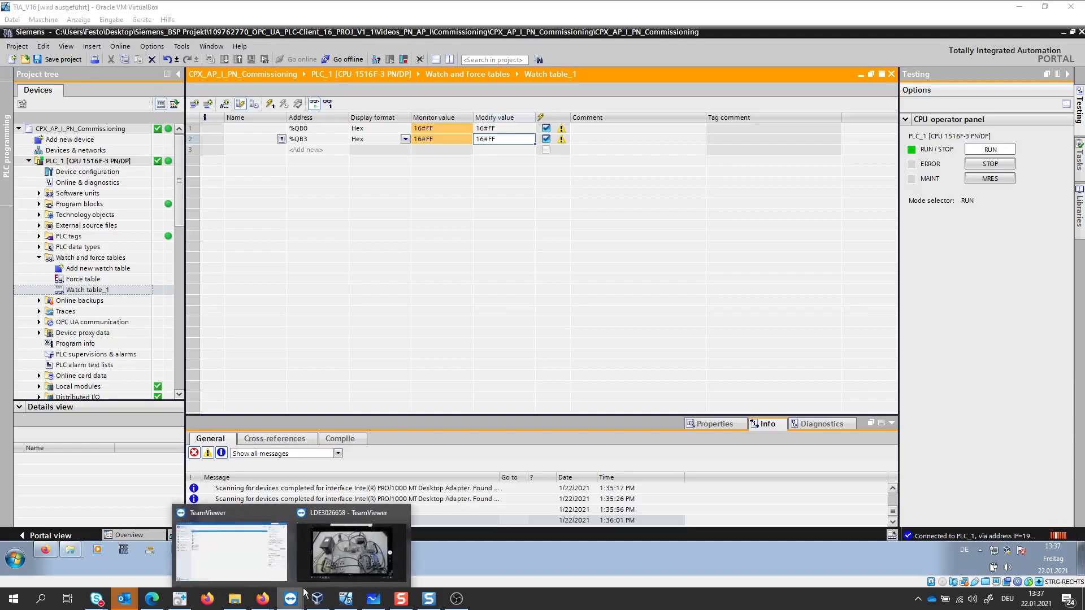